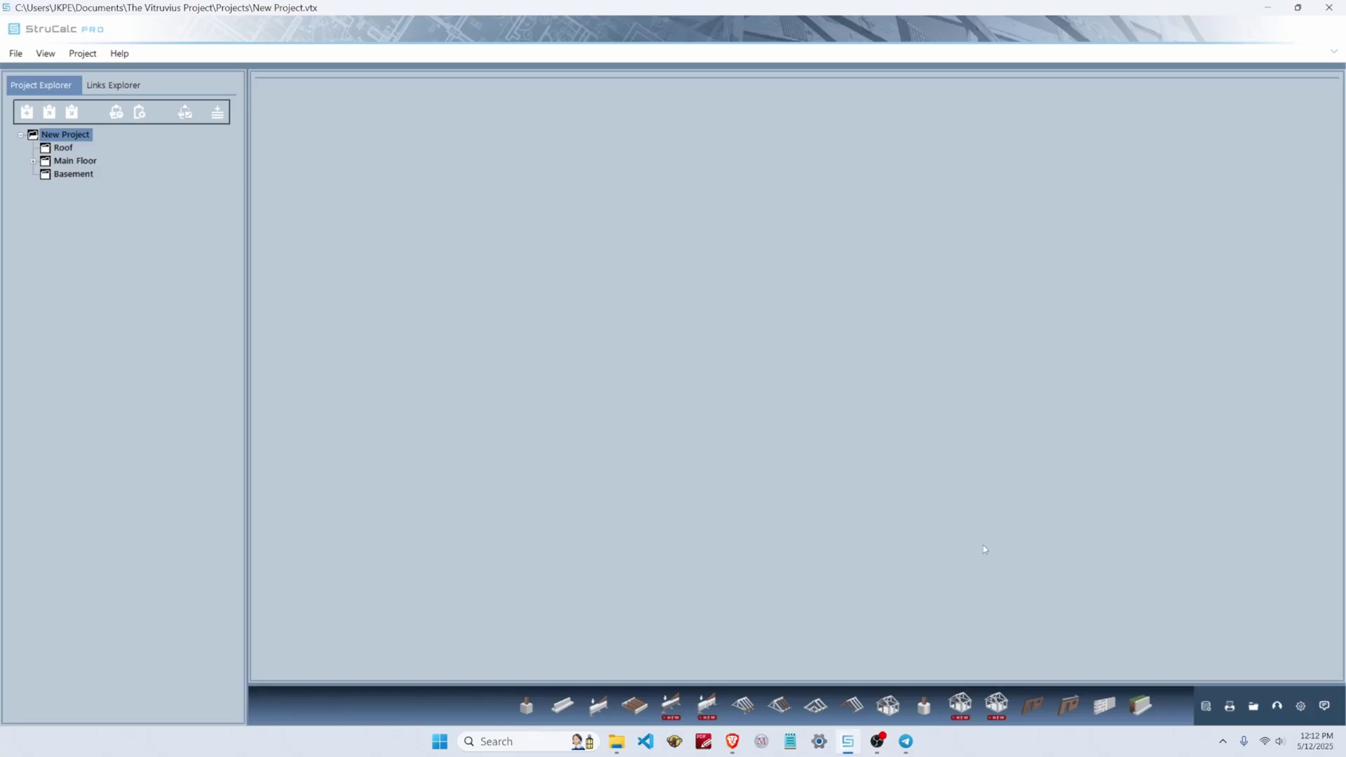
# Add a new wood shear wall module named 'SW1'.
pyautogui.click(1064, 705)
pyautogui.write('SW1')
pyautogui.click(699, 398)
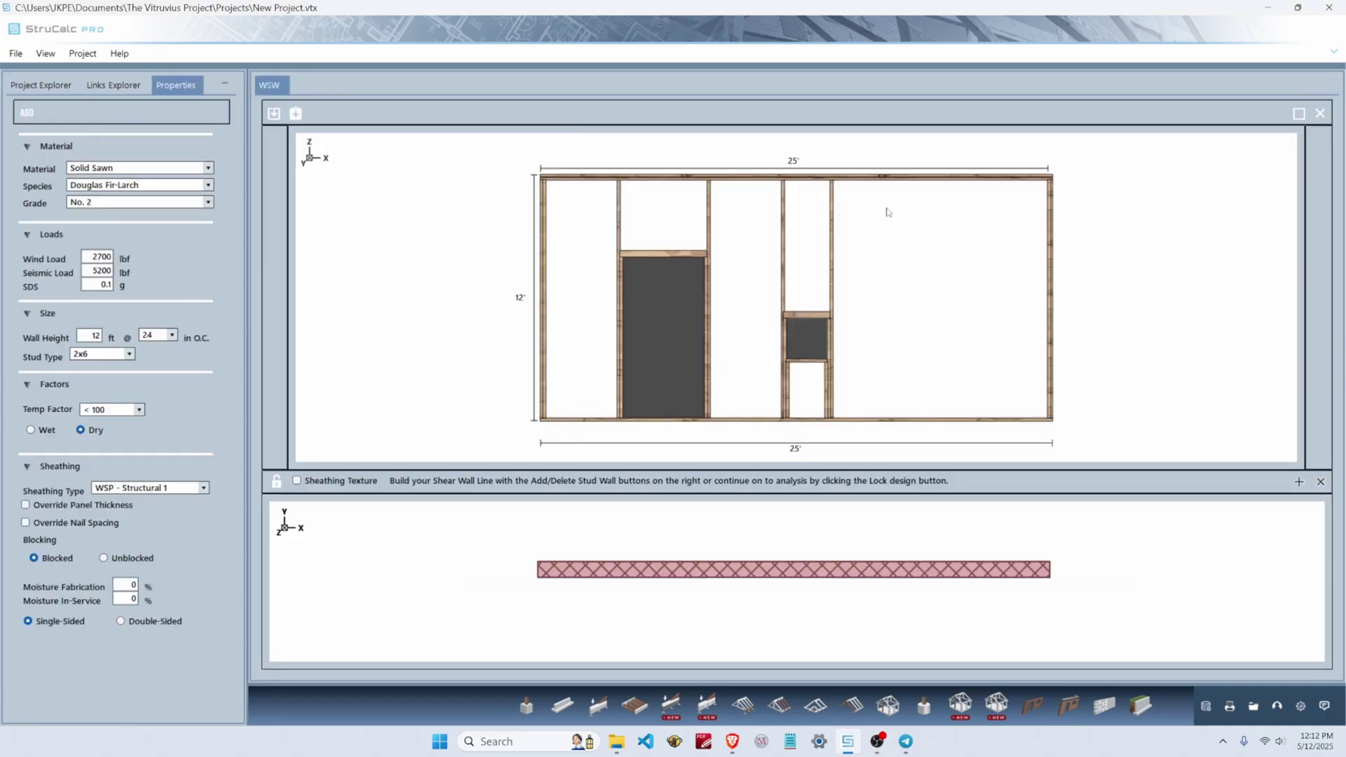
# Set species to Spruce-Pine-Fir with 6300 lbf wind, 4800 lbf seismic and SDS 0.2.
pyautogui.click(208, 185)
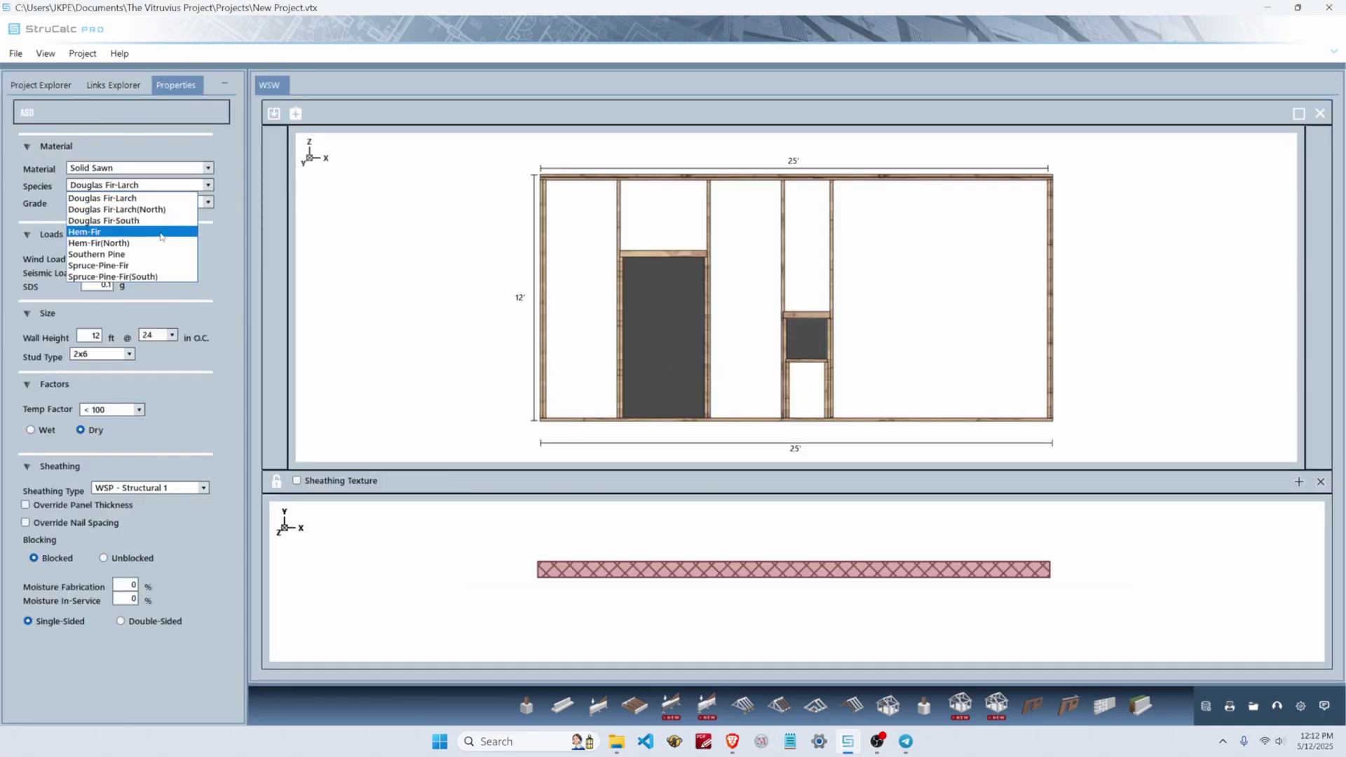
pyautogui.click(154, 267)
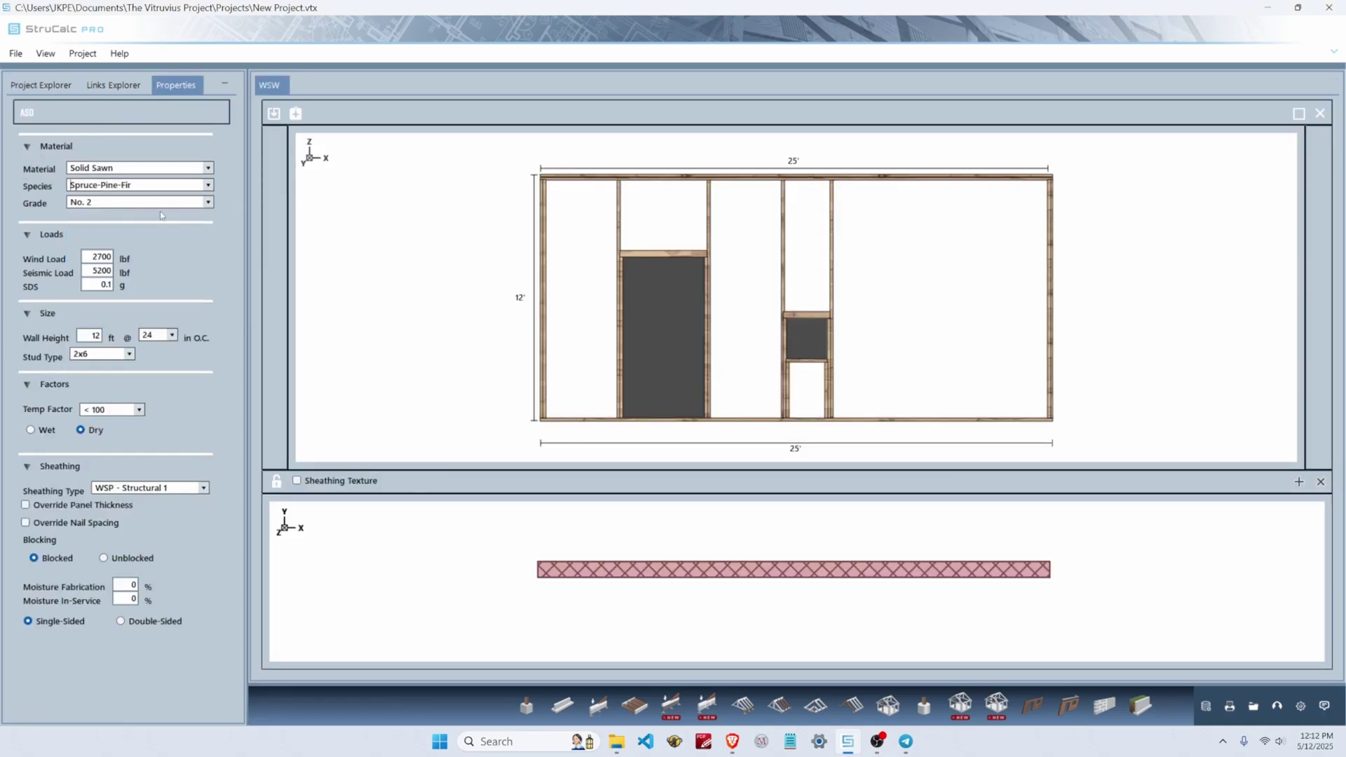
pyautogui.click(86, 256)
pyautogui.write('6300')
pyautogui.press('Tab')
pyautogui.write('4800')
pyautogui.press('Tab')
pyautogui.write('0.2')
pyautogui.press('Tab')
# Set wall height 9 ft, 2x4 studs at 16 in o.c., and WSP - Sheathing.
pyautogui.write('9')
pyautogui.click(172, 335)
pyautogui.click(159, 371)
pyautogui.click(129, 354)
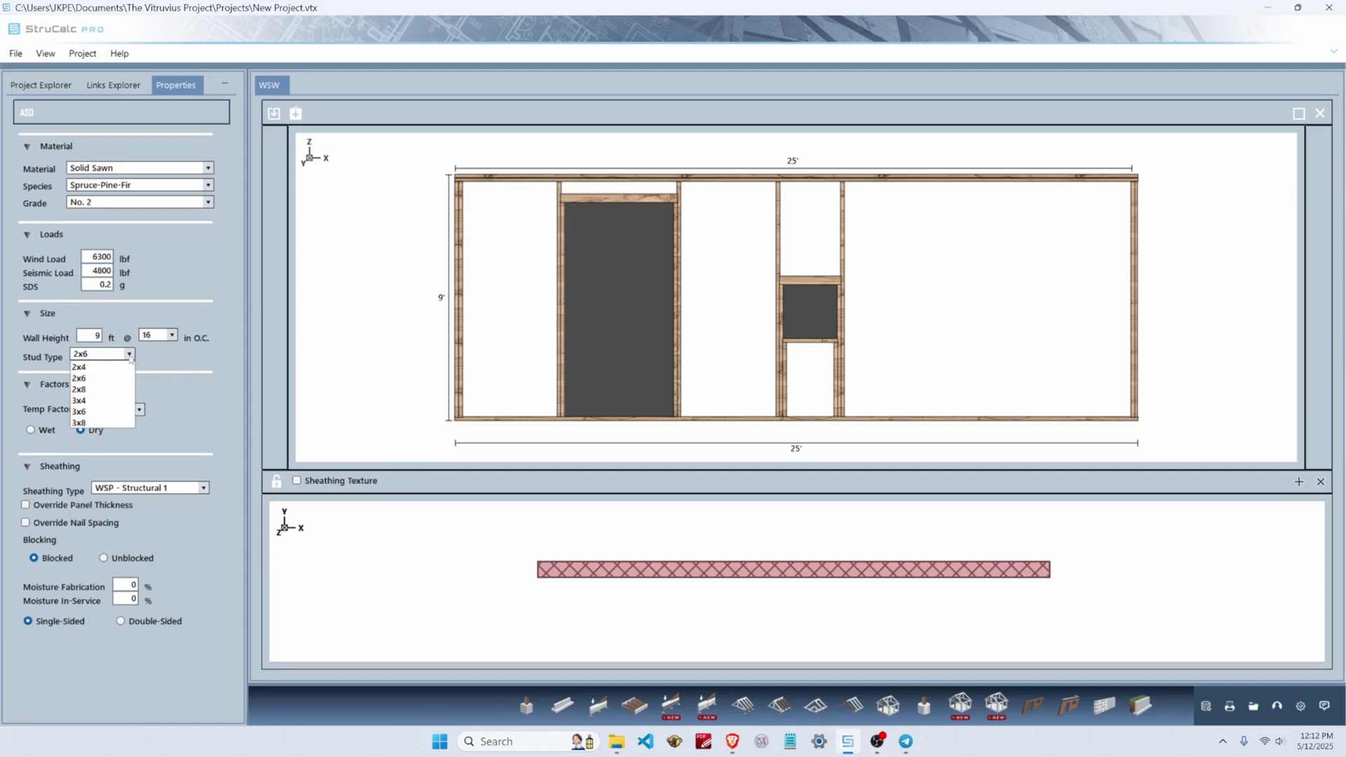
pyautogui.click(116, 367)
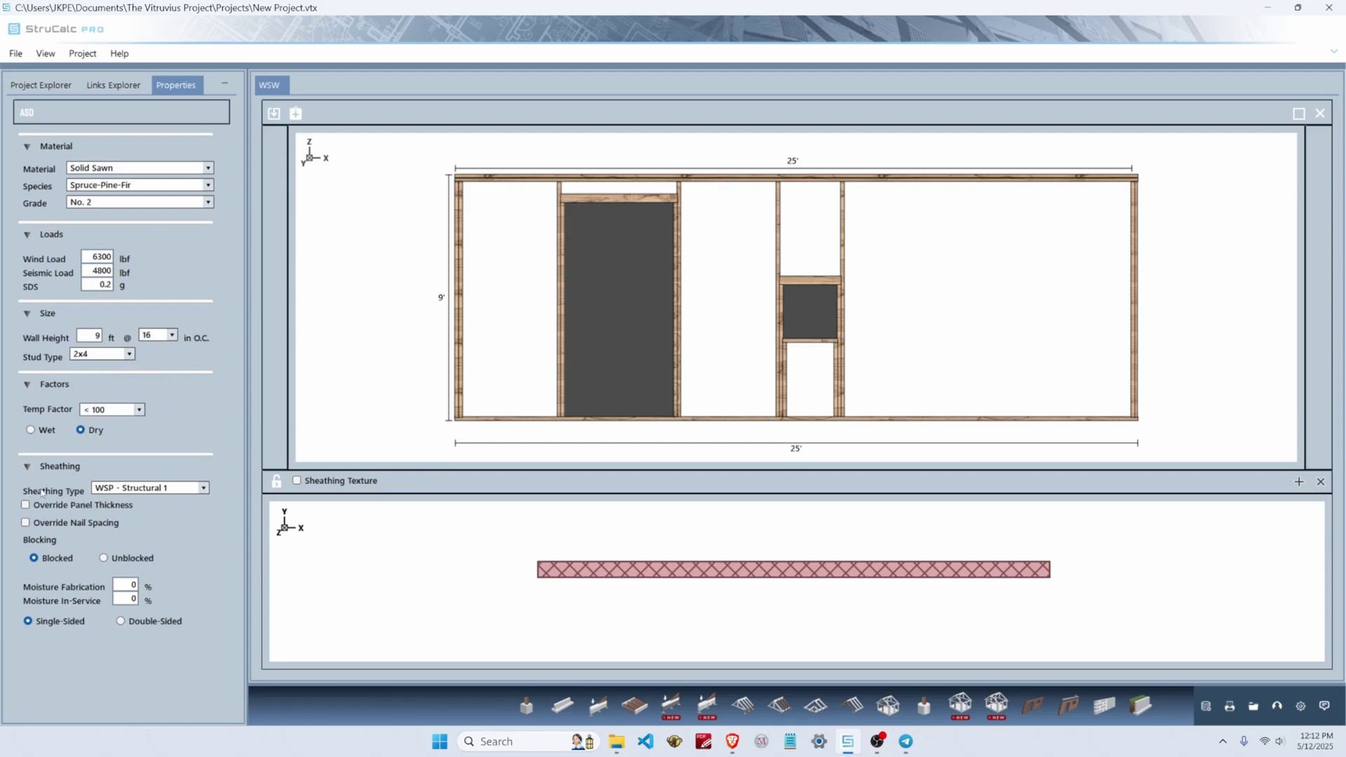
pyautogui.click(203, 487)
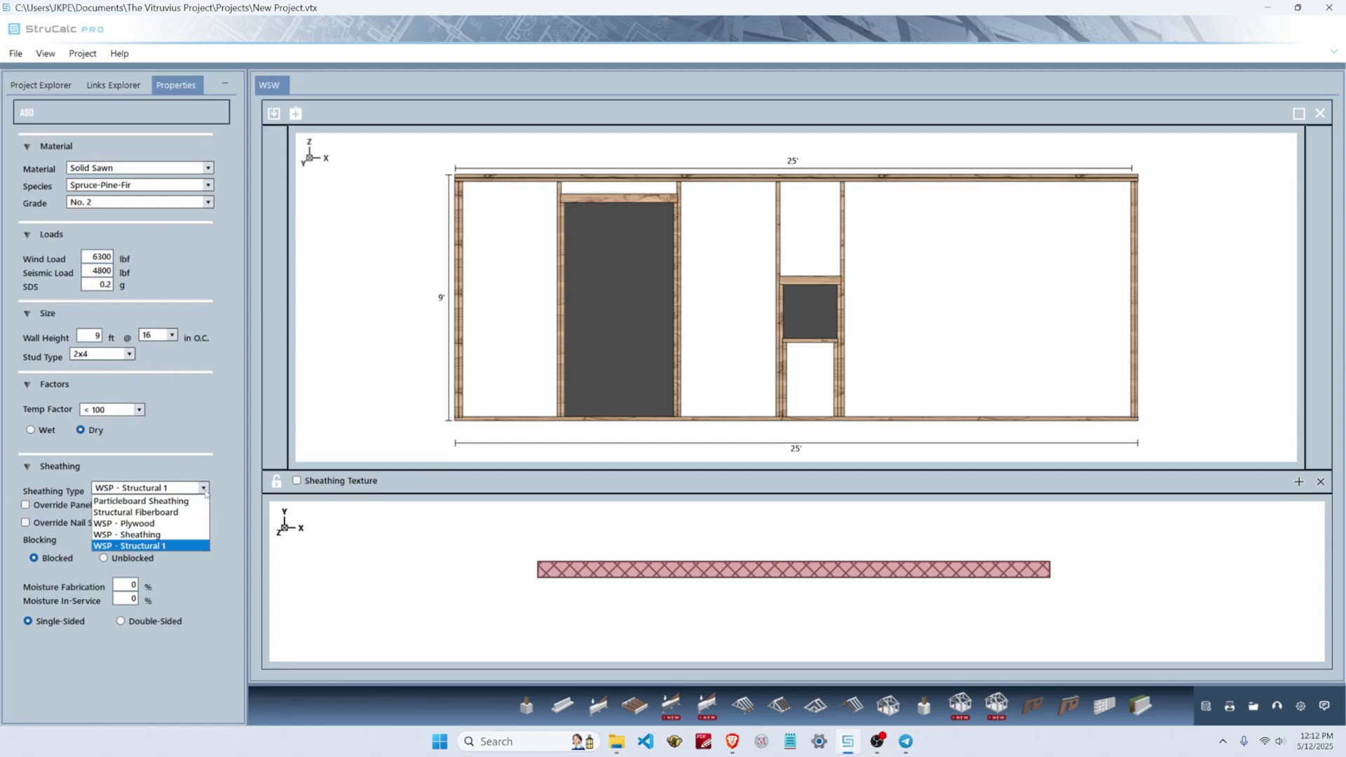
pyautogui.click(164, 536)
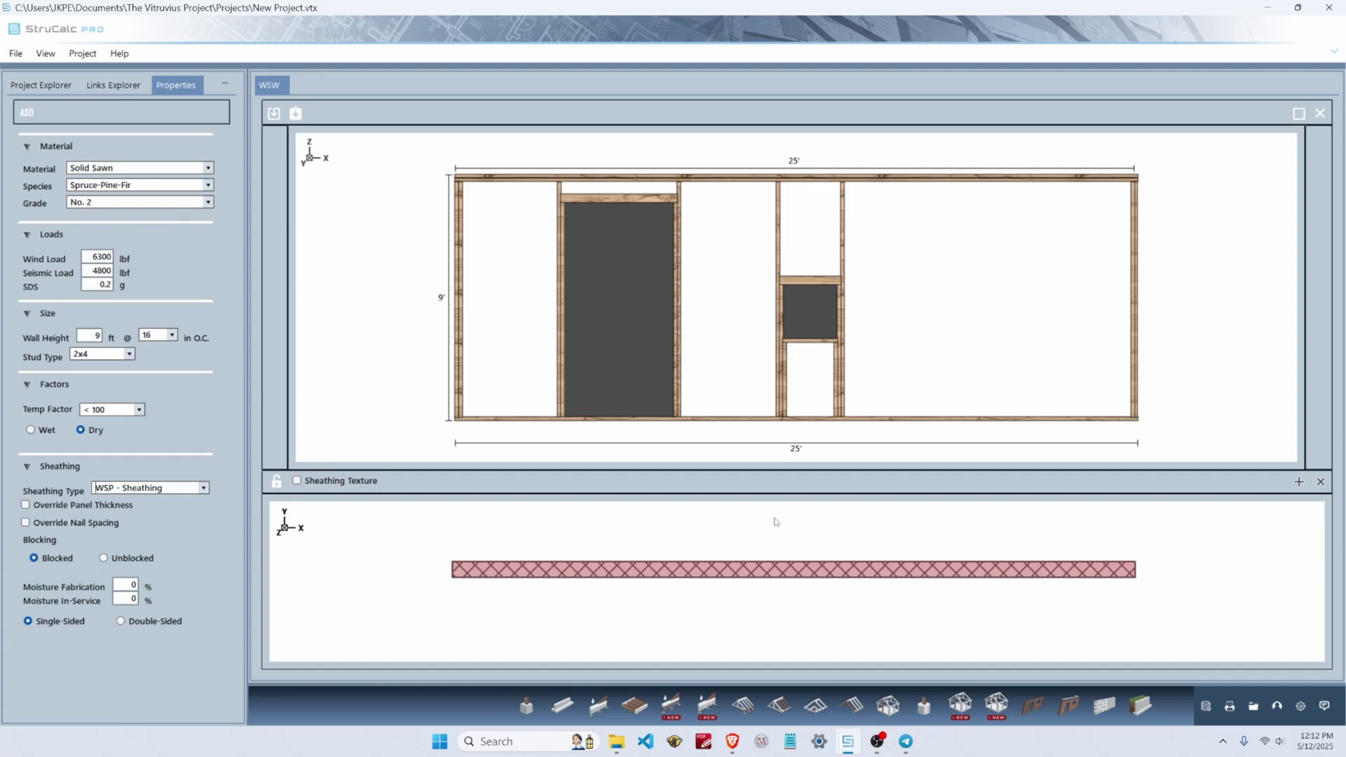
# Open the stud wall for detailed editing and set its length to 16 ft.
pyautogui.doubleClick(776, 571)
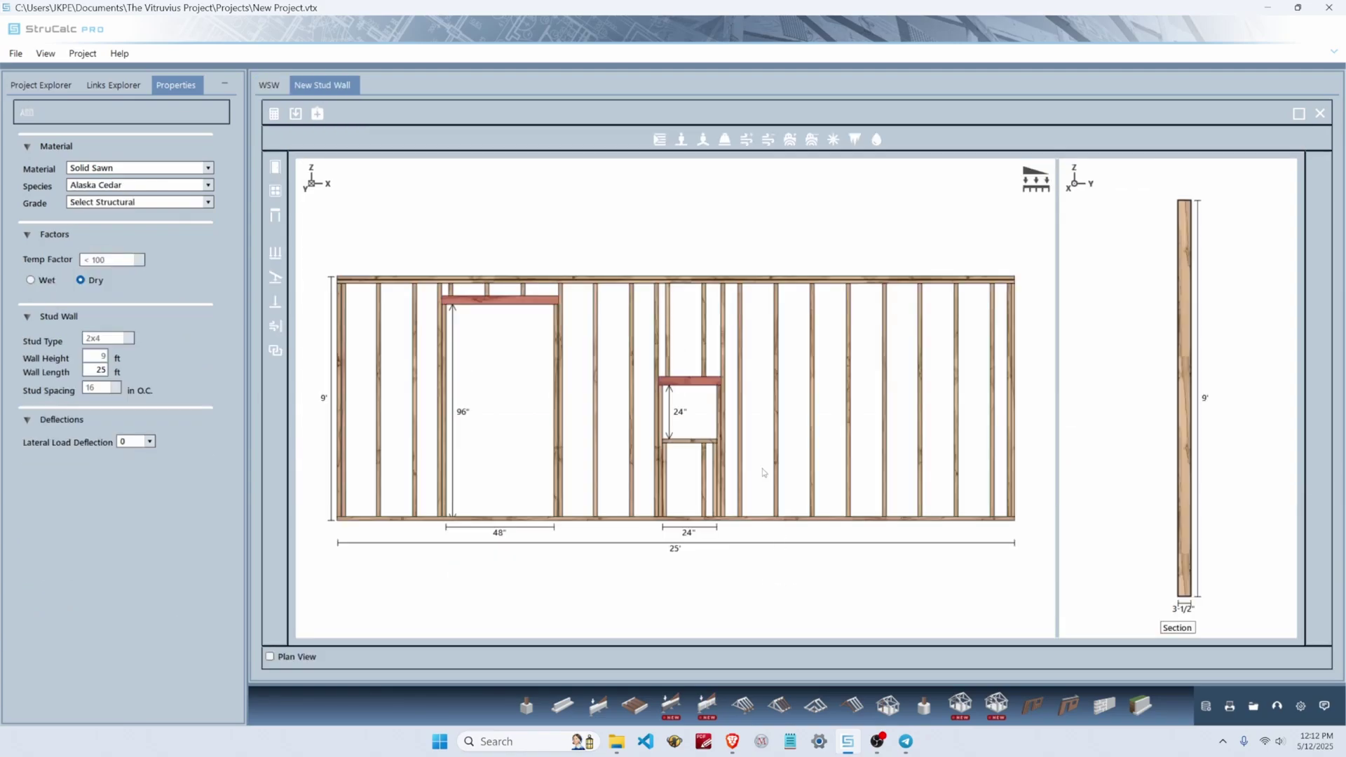
pyautogui.doubleClick(98, 369)
pyautogui.write('16')
# Make the stud wall Spruce-Pine-Fir, grade No. 2.
pyautogui.click(196, 184)
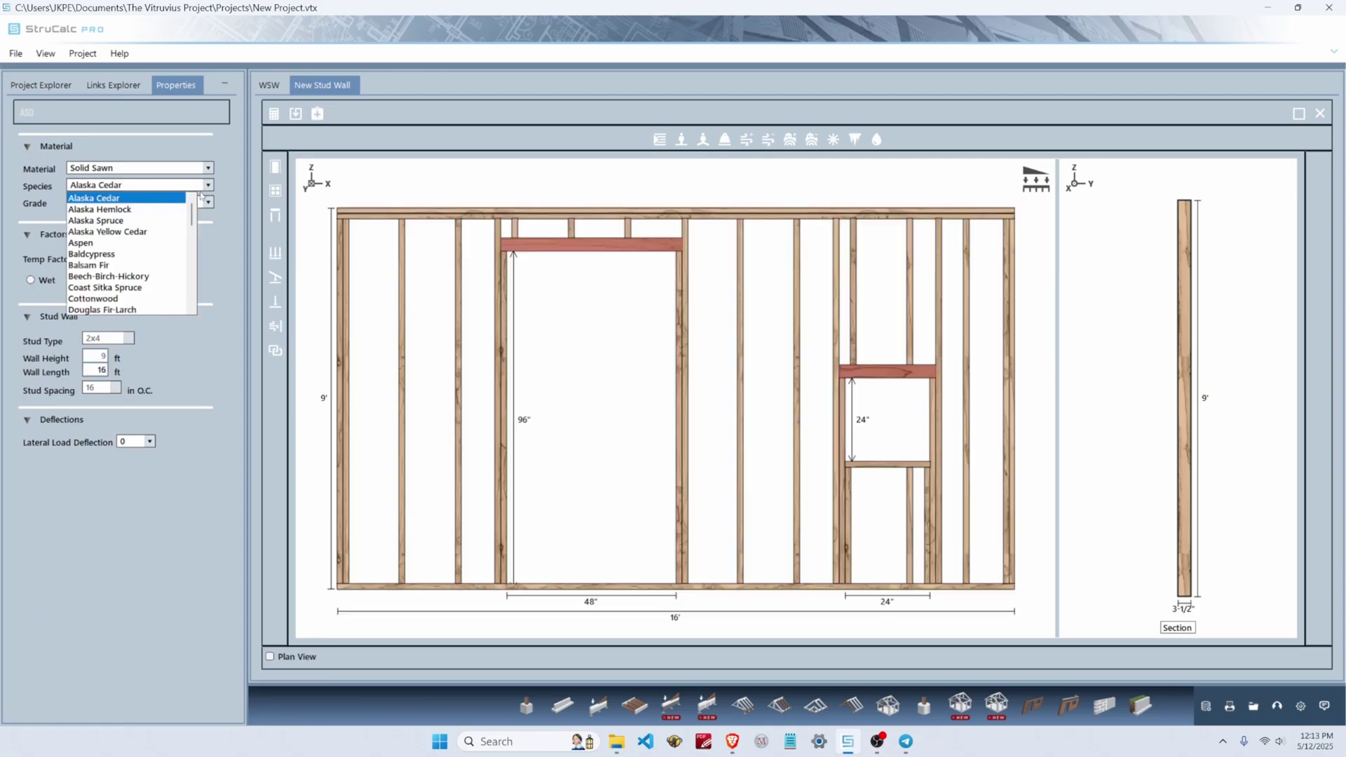
pyautogui.scroll(-5, 188, 260)
pyautogui.scroll(-5, 188, 259)
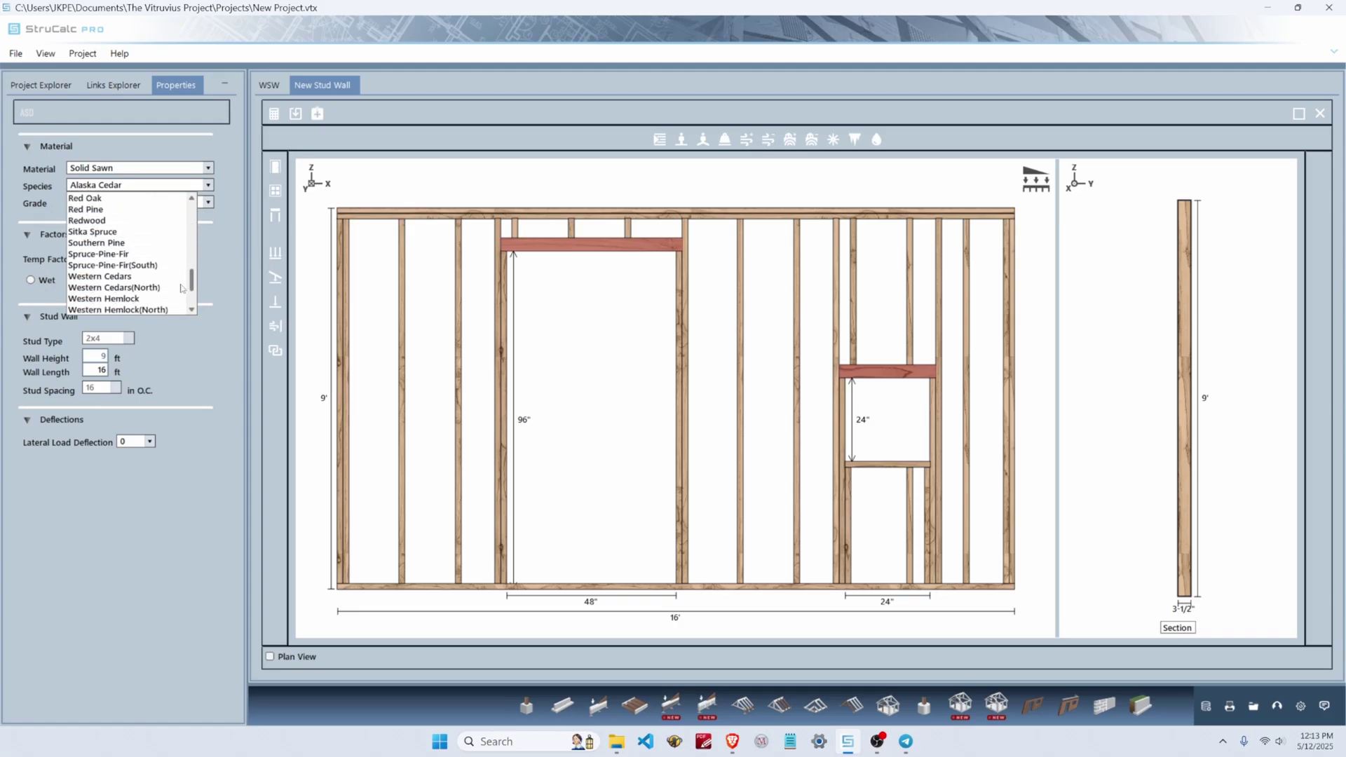
pyautogui.click(151, 250)
pyautogui.click(193, 202)
pyautogui.click(189, 240)
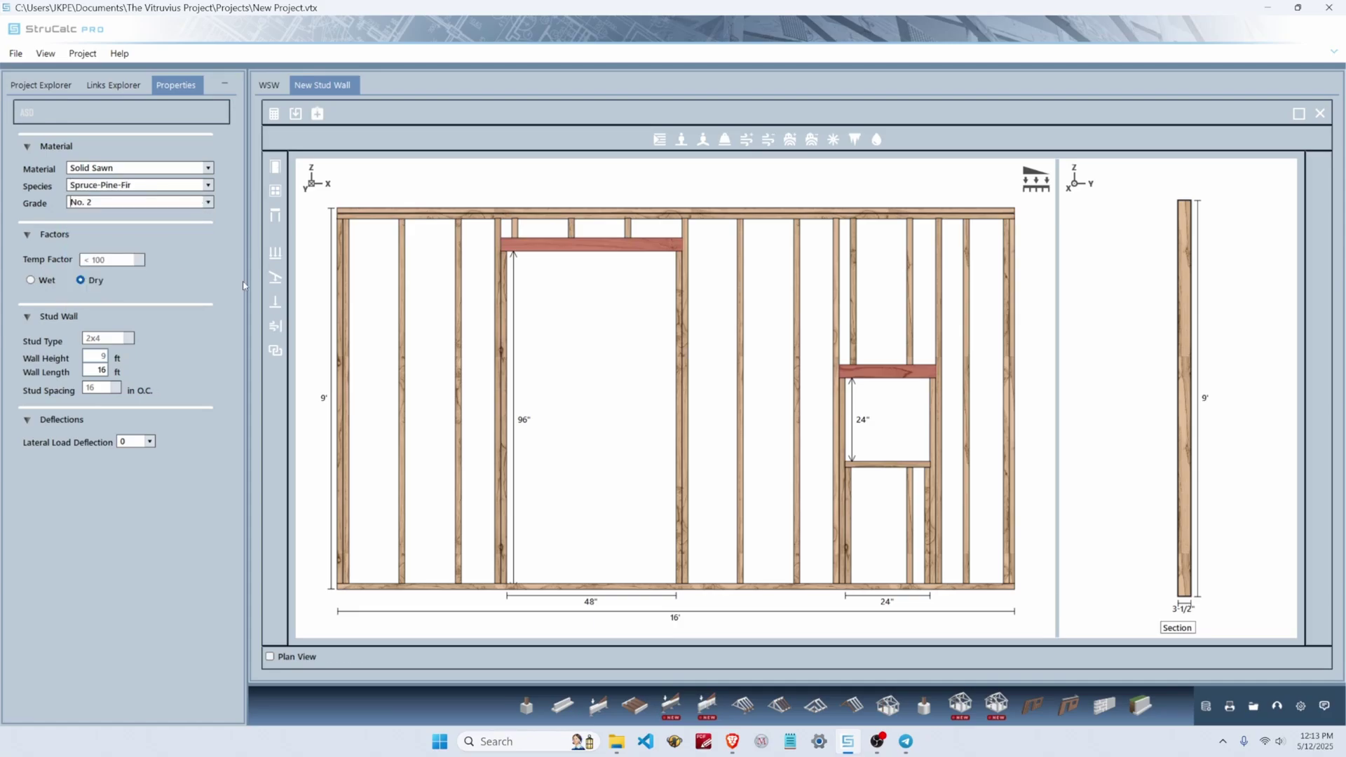
# Delete the 24 in window opening and set the door's location to WalkThru.
pyautogui.doubleClick(891, 428)
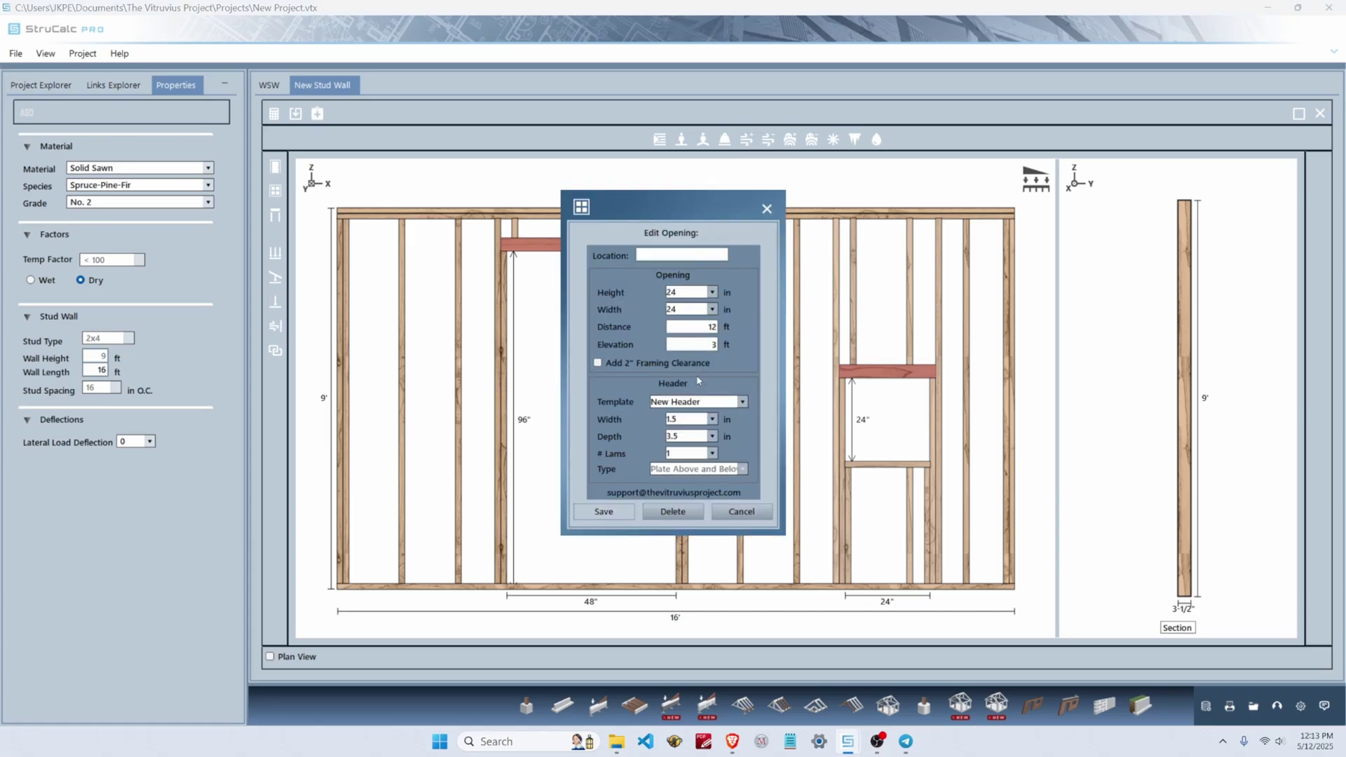
pyautogui.click(677, 514)
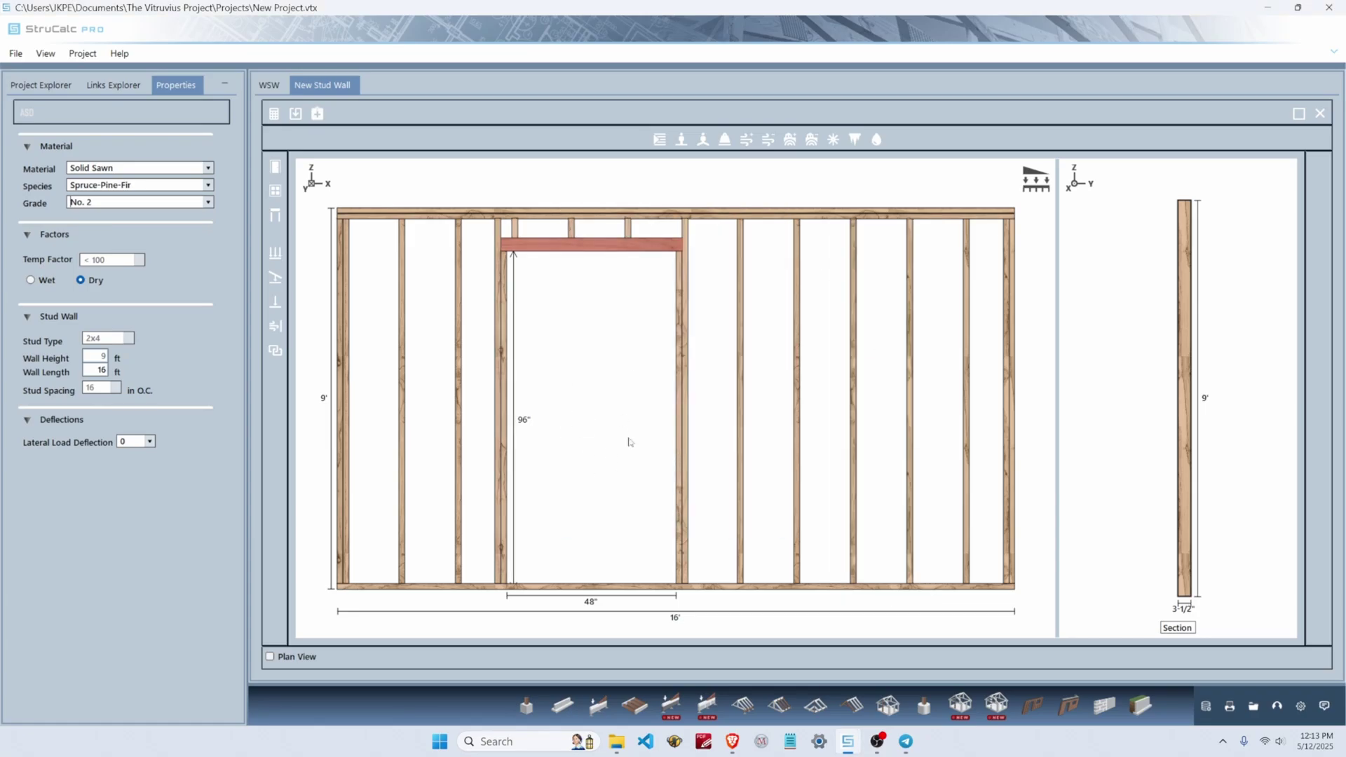
pyautogui.doubleClick(602, 434)
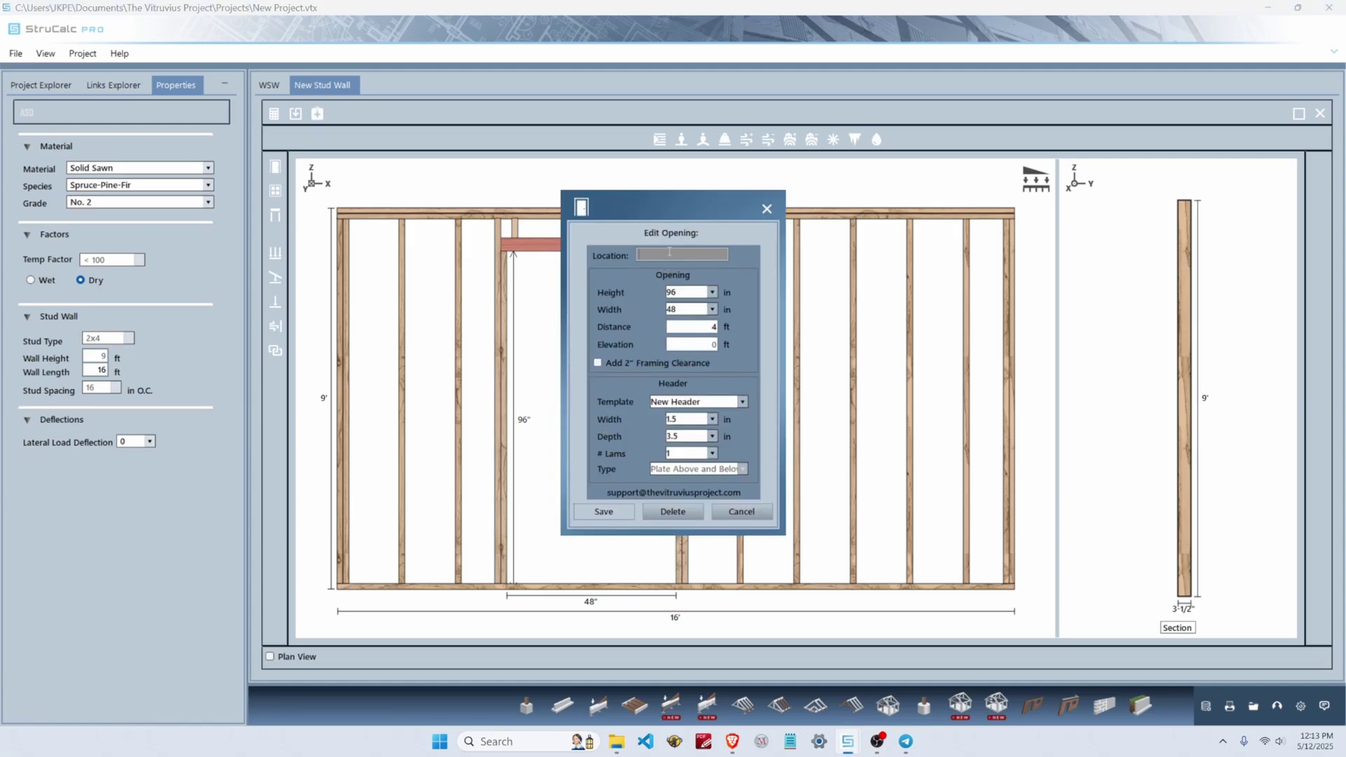
pyautogui.write('Thru')
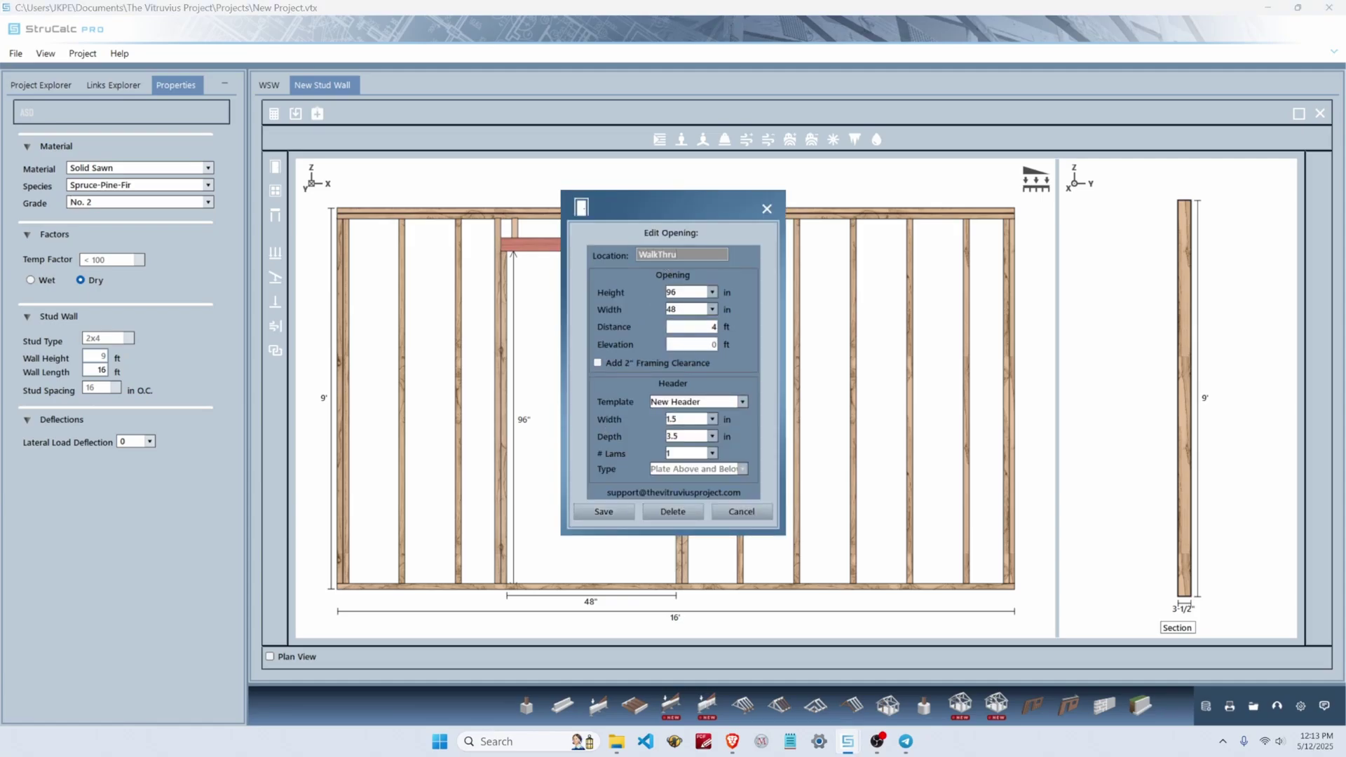
# Make the door 84 in high by 72 in wide at 3.5 ft distance.
pyautogui.click(713, 292)
pyautogui.click(713, 313)
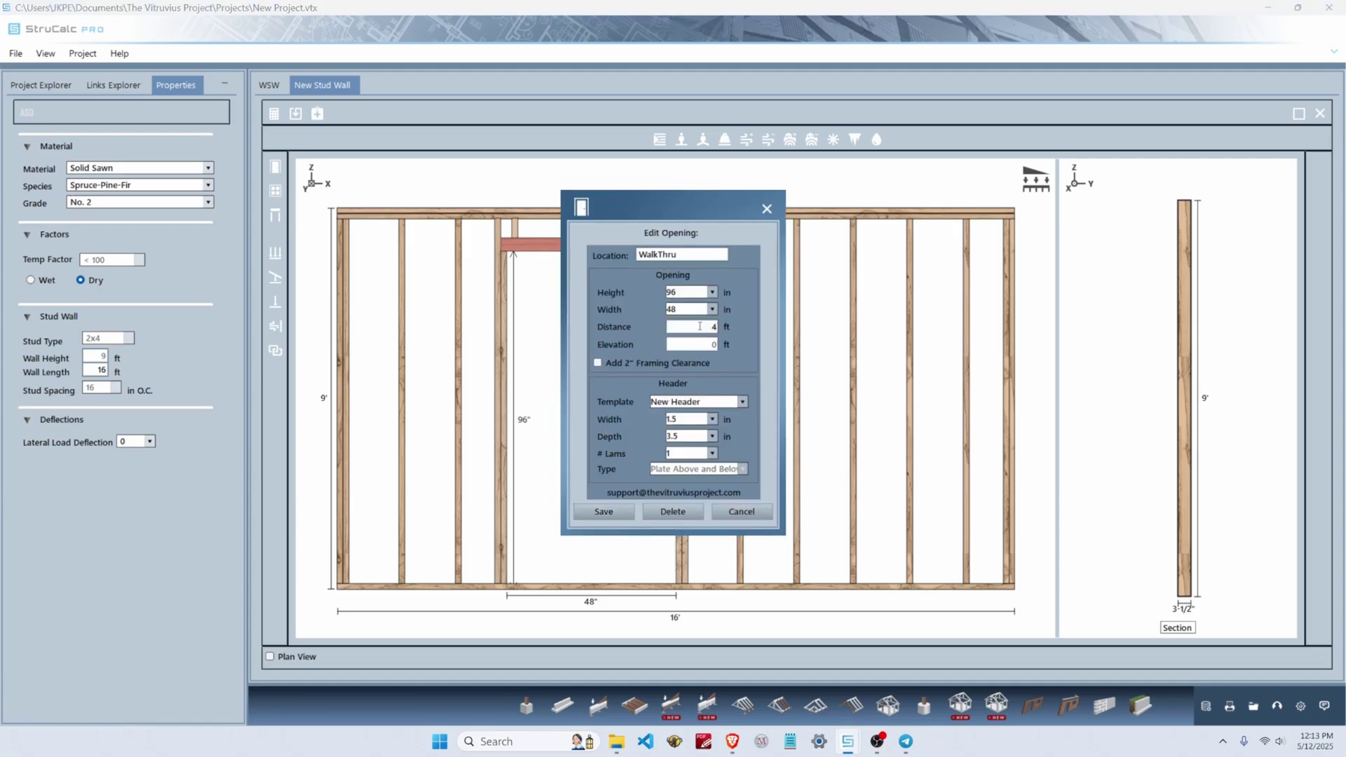
pyautogui.click(713, 309)
pyautogui.click(697, 408)
pyautogui.press('Tab')
pyautogui.write('3')
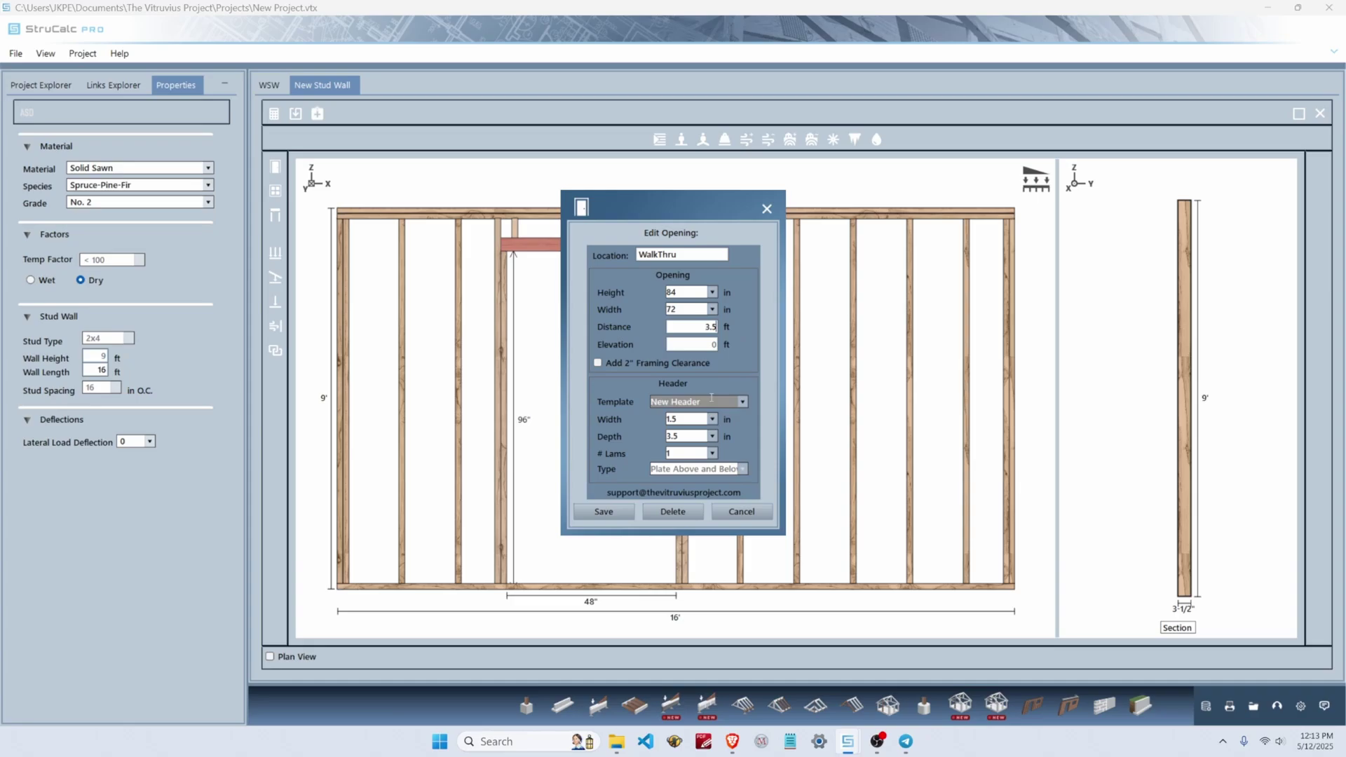
# Give the door a 7.25 in deep, 2-lamination header and save the opening.
pyautogui.click(713, 453)
pyautogui.click(696, 479)
pyautogui.click(712, 436)
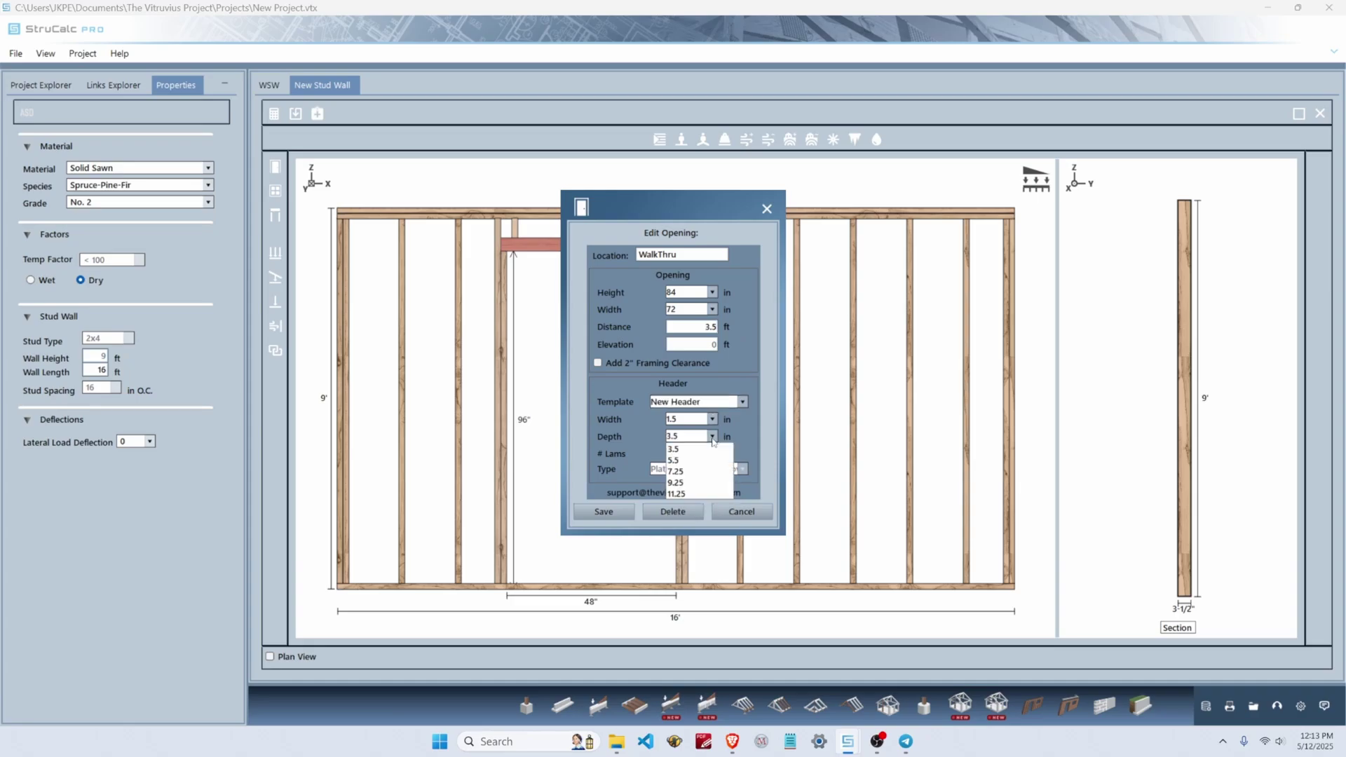
pyautogui.click(693, 466)
pyautogui.click(698, 450)
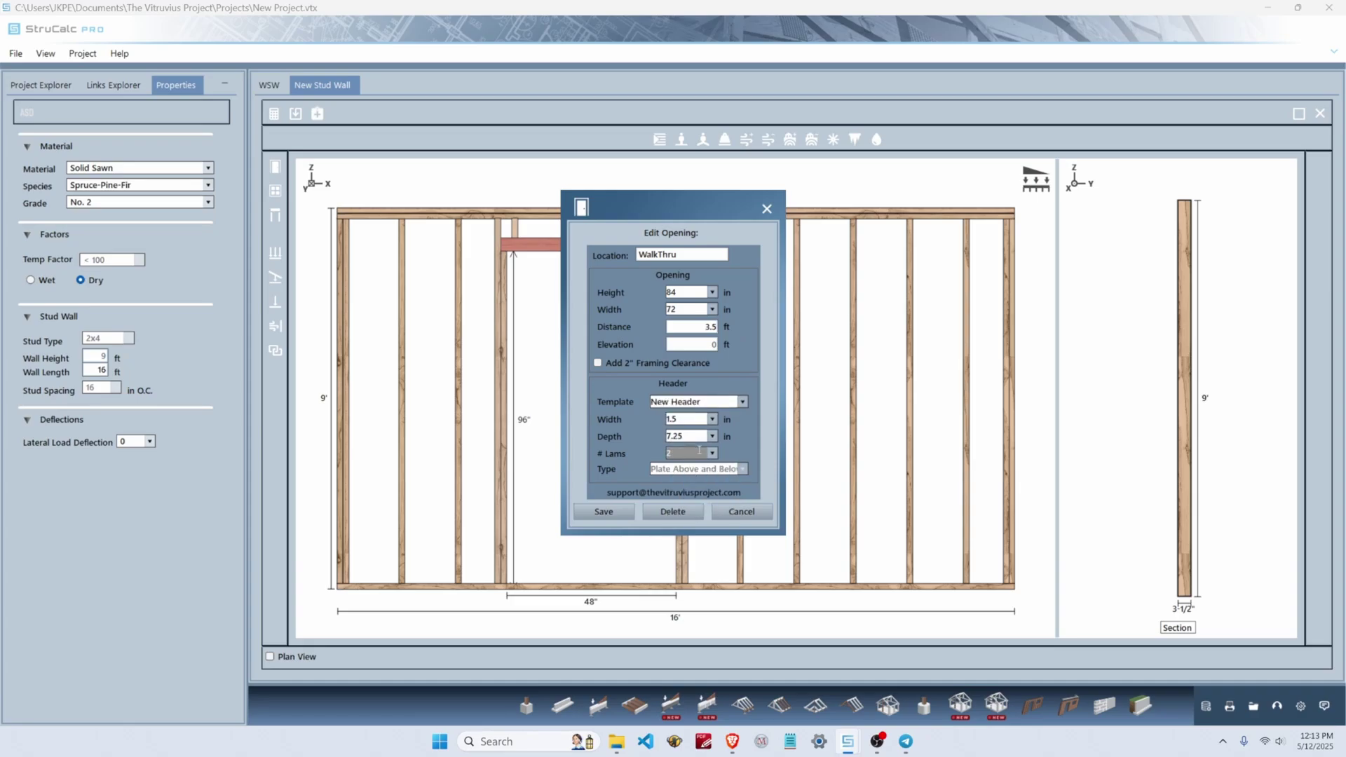
pyautogui.click(603, 511)
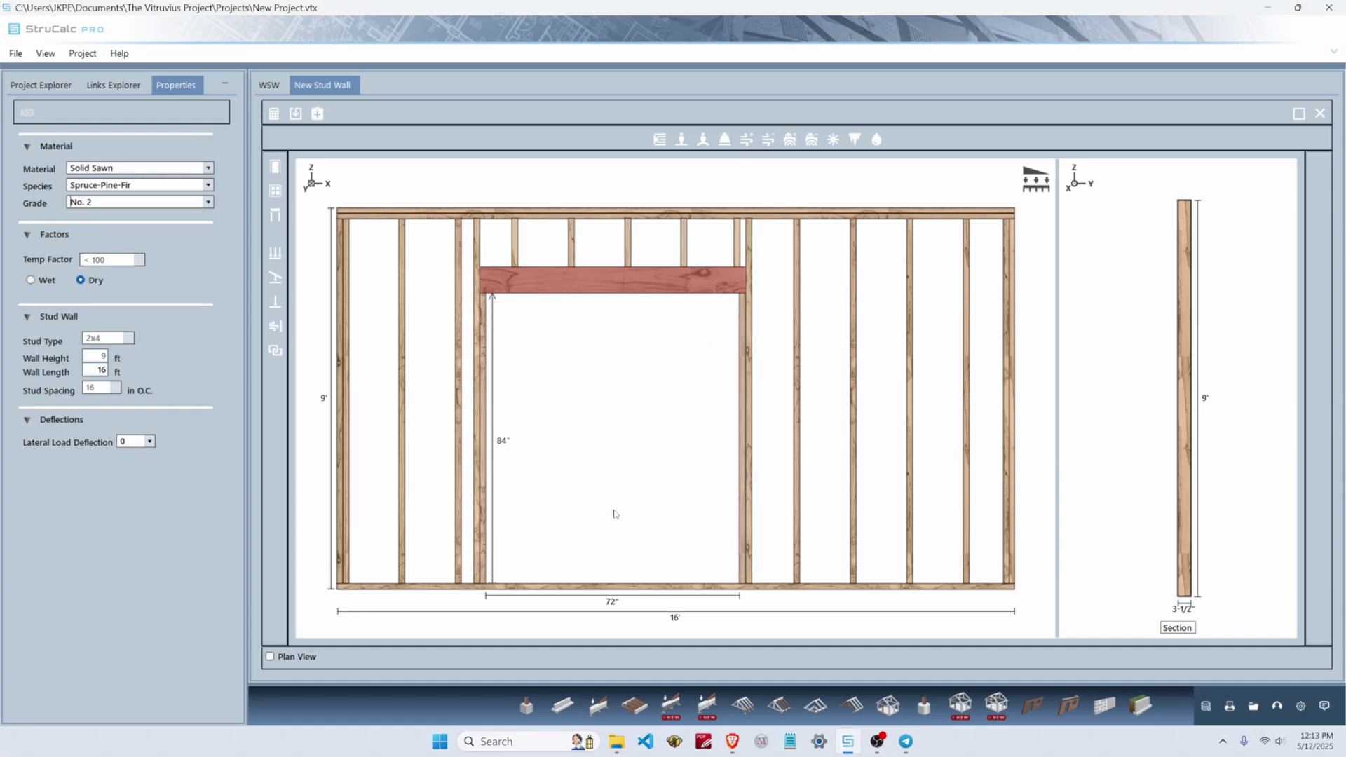
# Add a 140 lbf/ft dead uniform load to the wall.
pyautogui.click(282, 253)
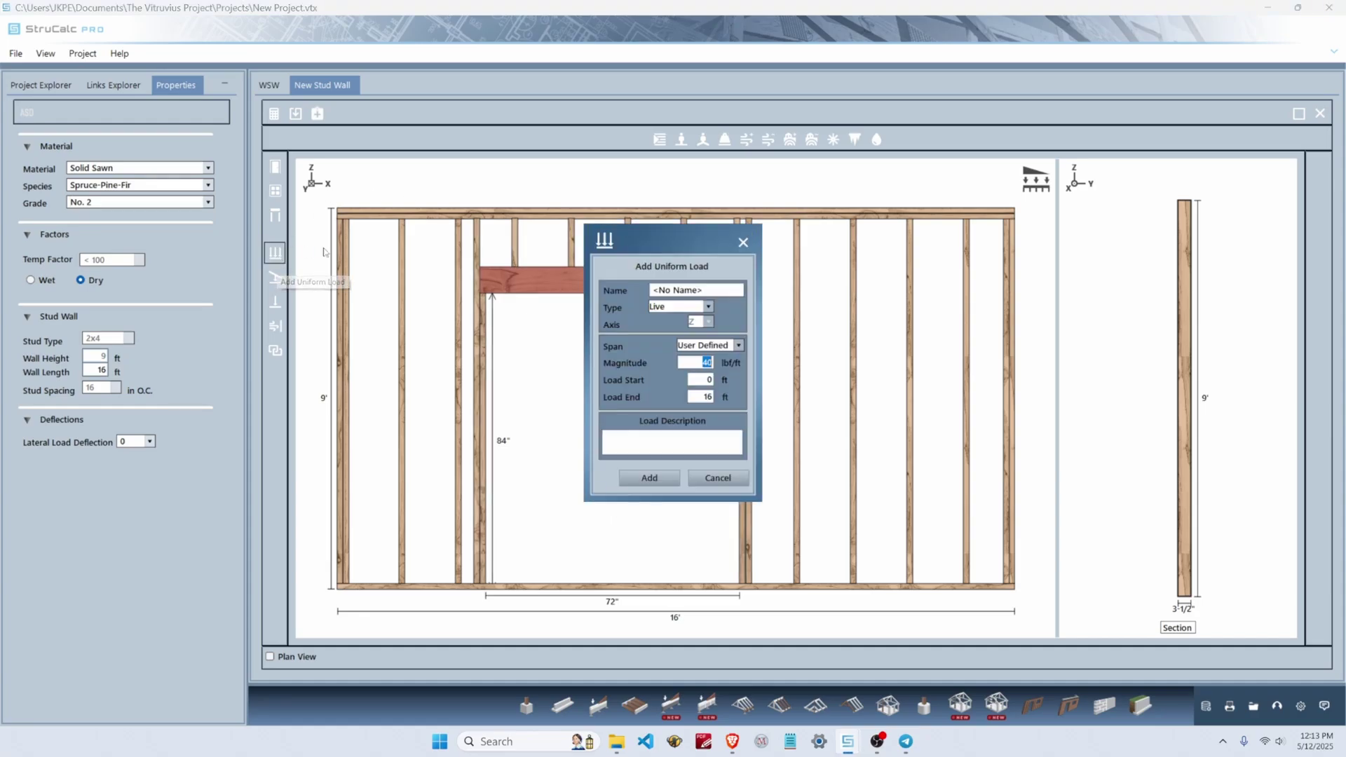
pyautogui.click(708, 307)
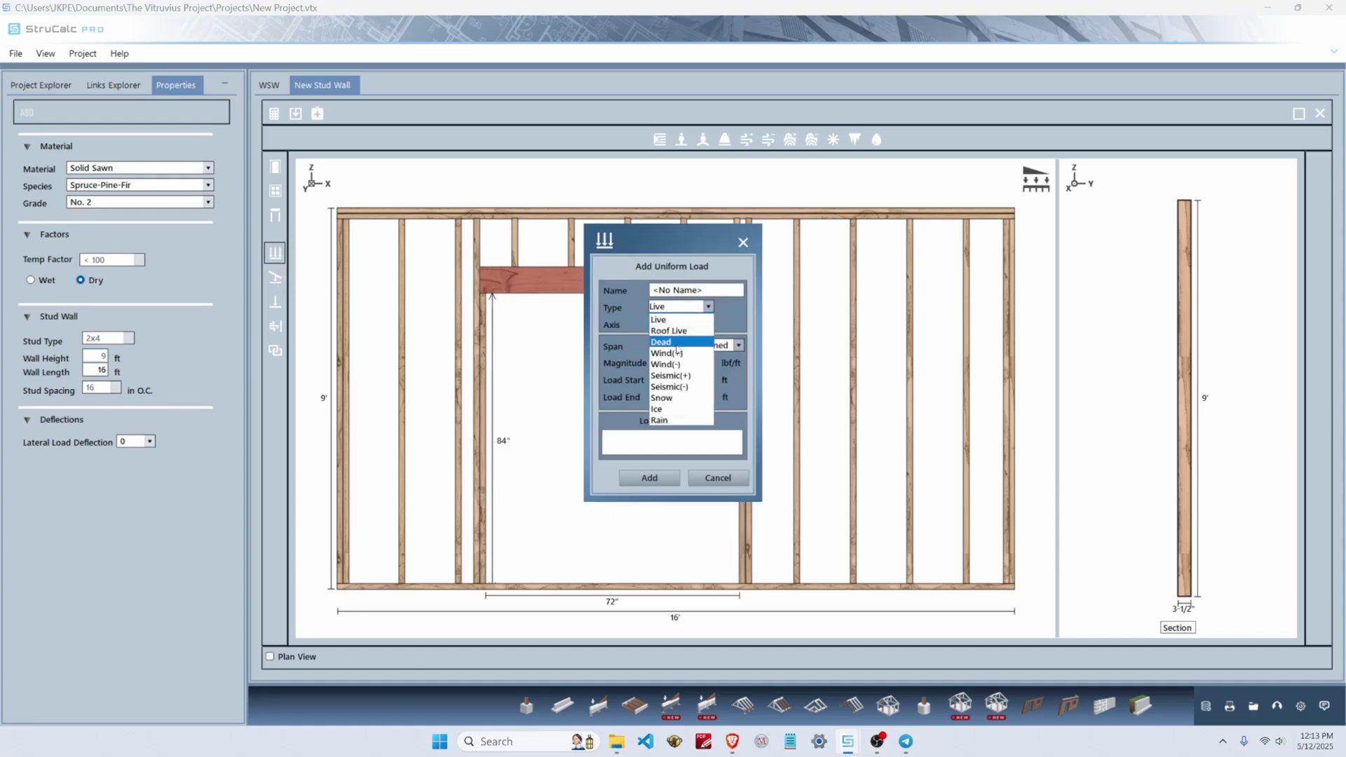
pyautogui.click(679, 346)
pyautogui.write('140')
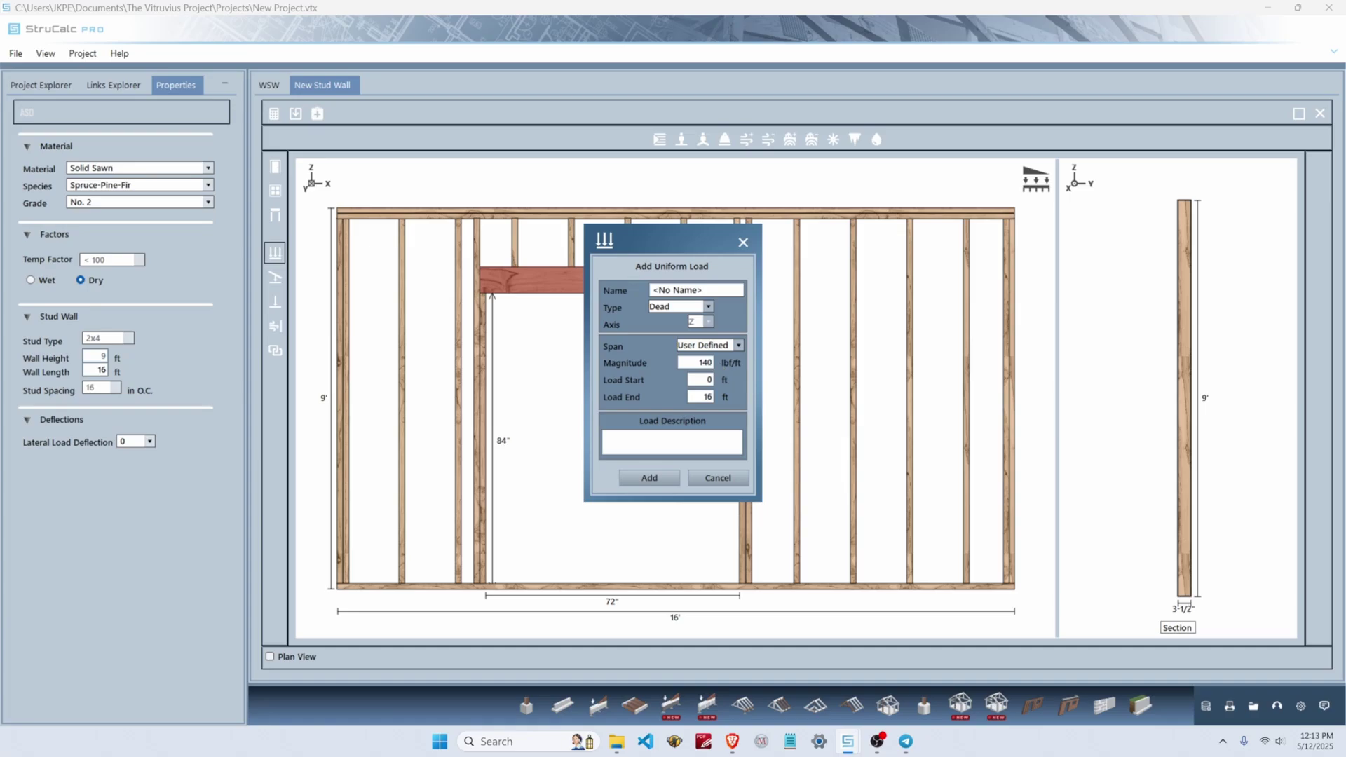
pyautogui.click(649, 477)
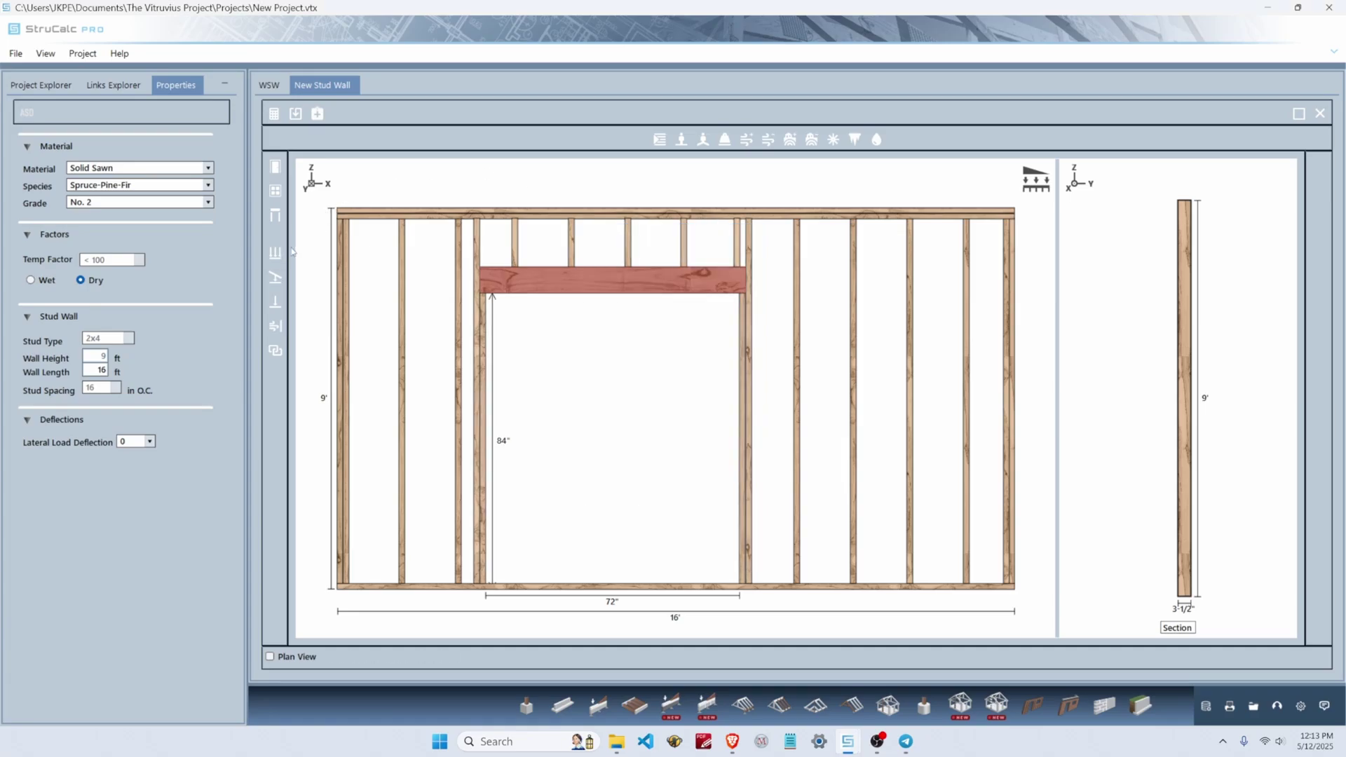
# Add a 560 lbf/ft live uniform load and toggle the load view on and off.
pyautogui.click(278, 258)
pyautogui.write('560')
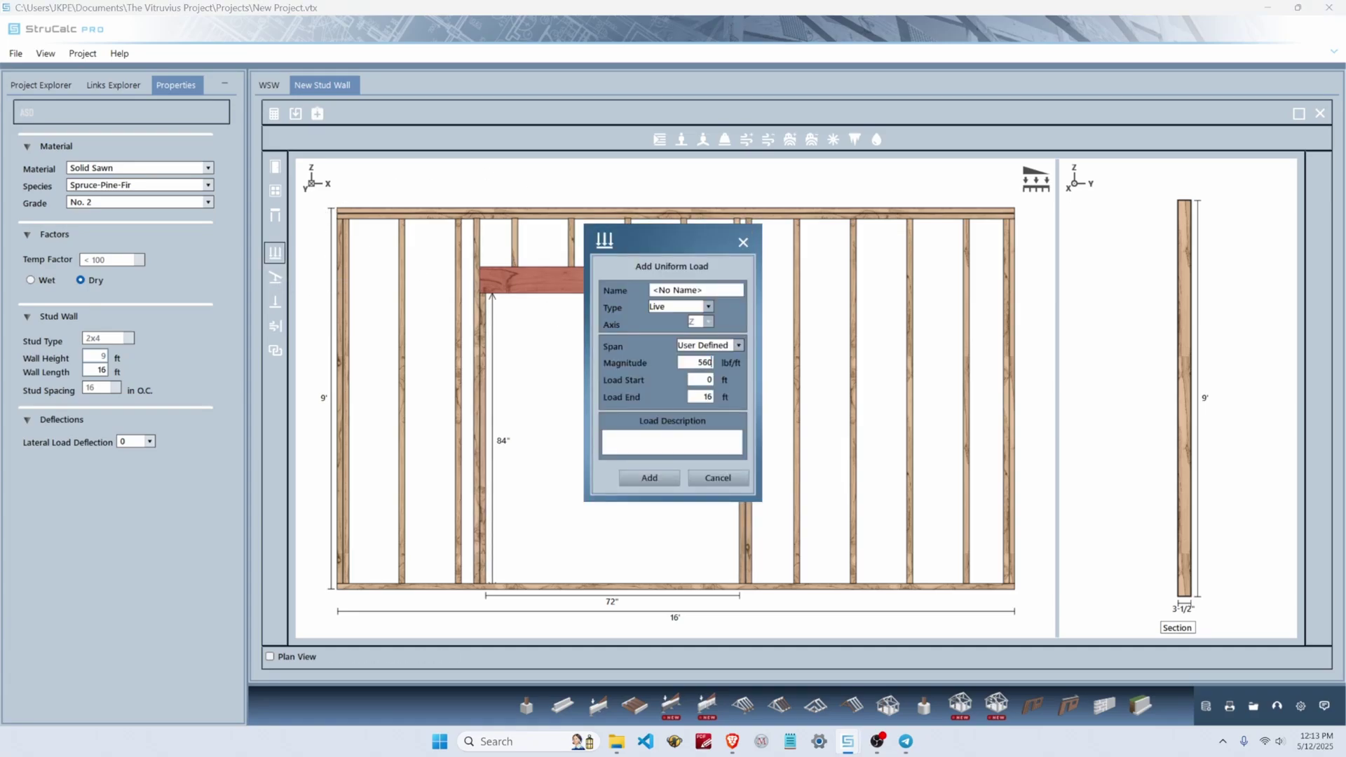
pyautogui.click(649, 478)
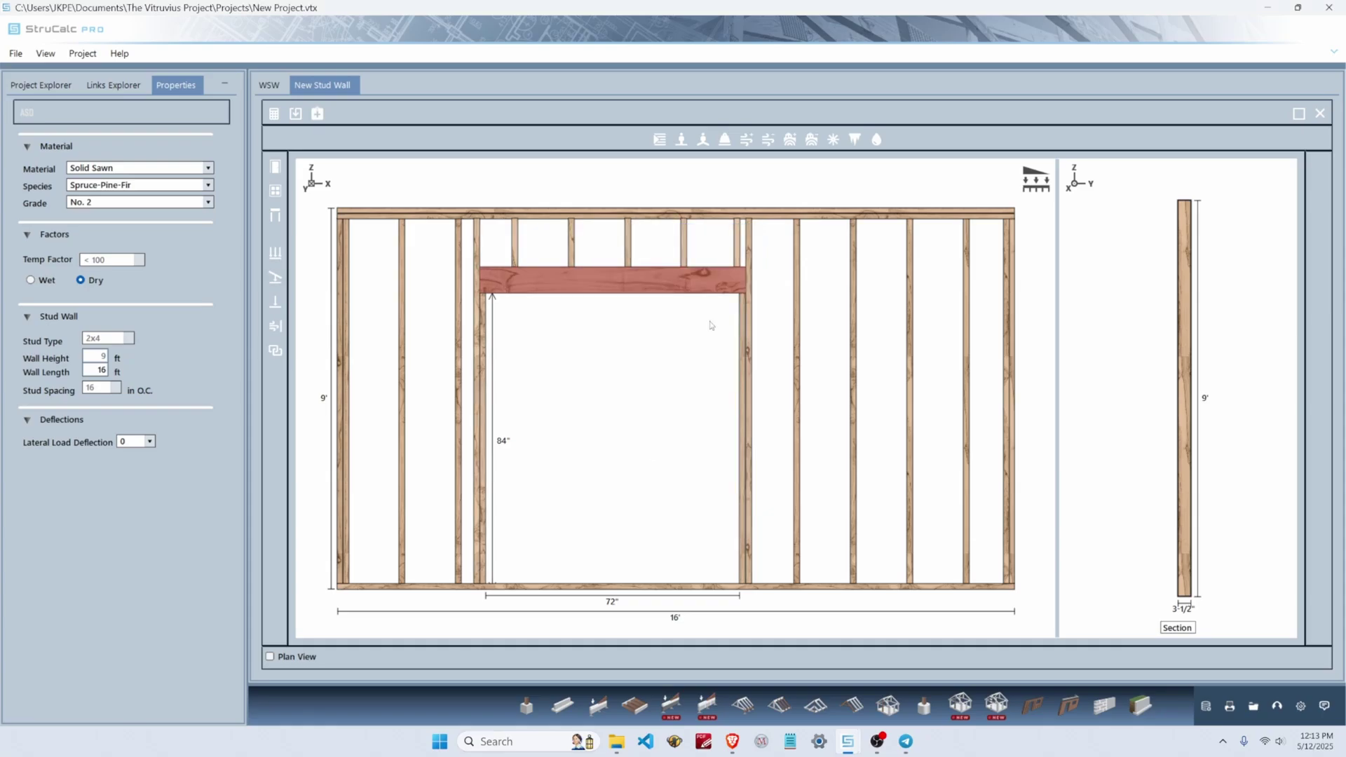
pyautogui.click(1035, 184)
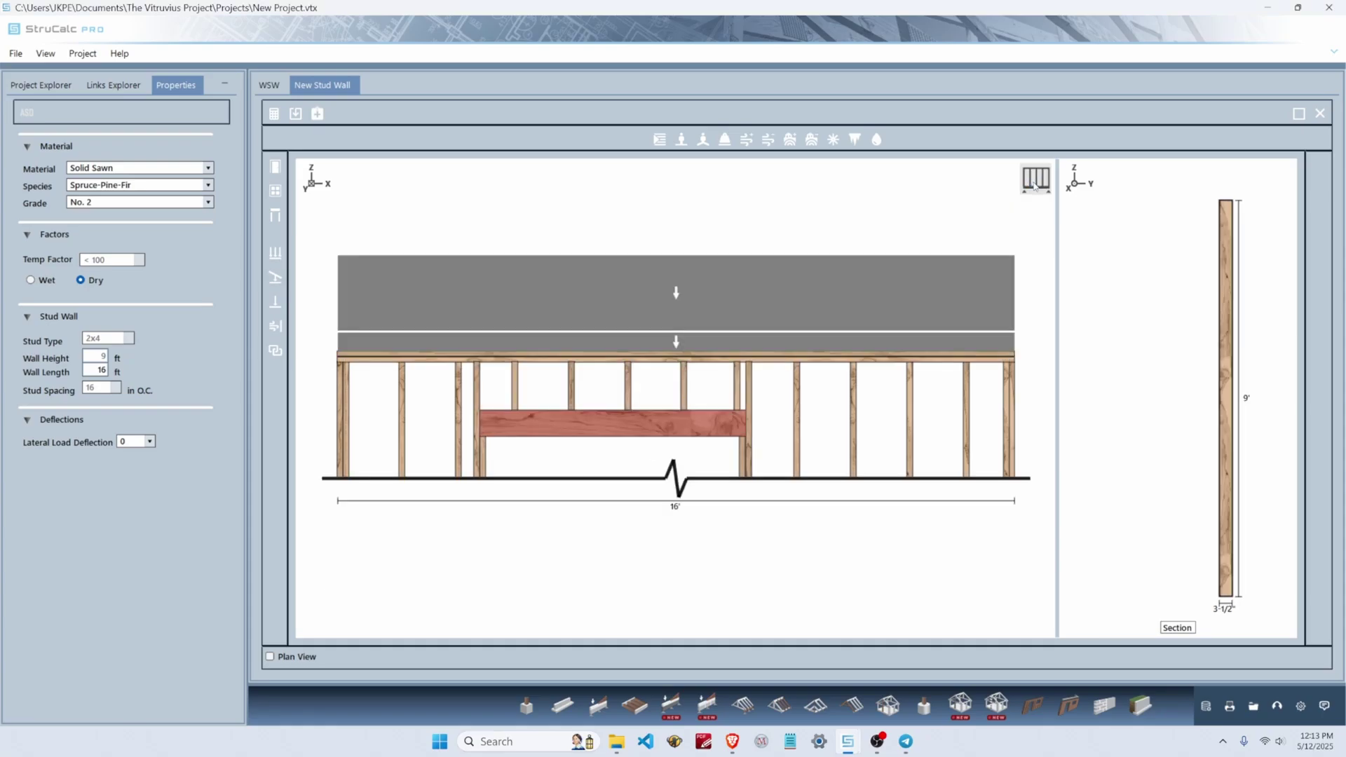
pyautogui.click(1035, 183)
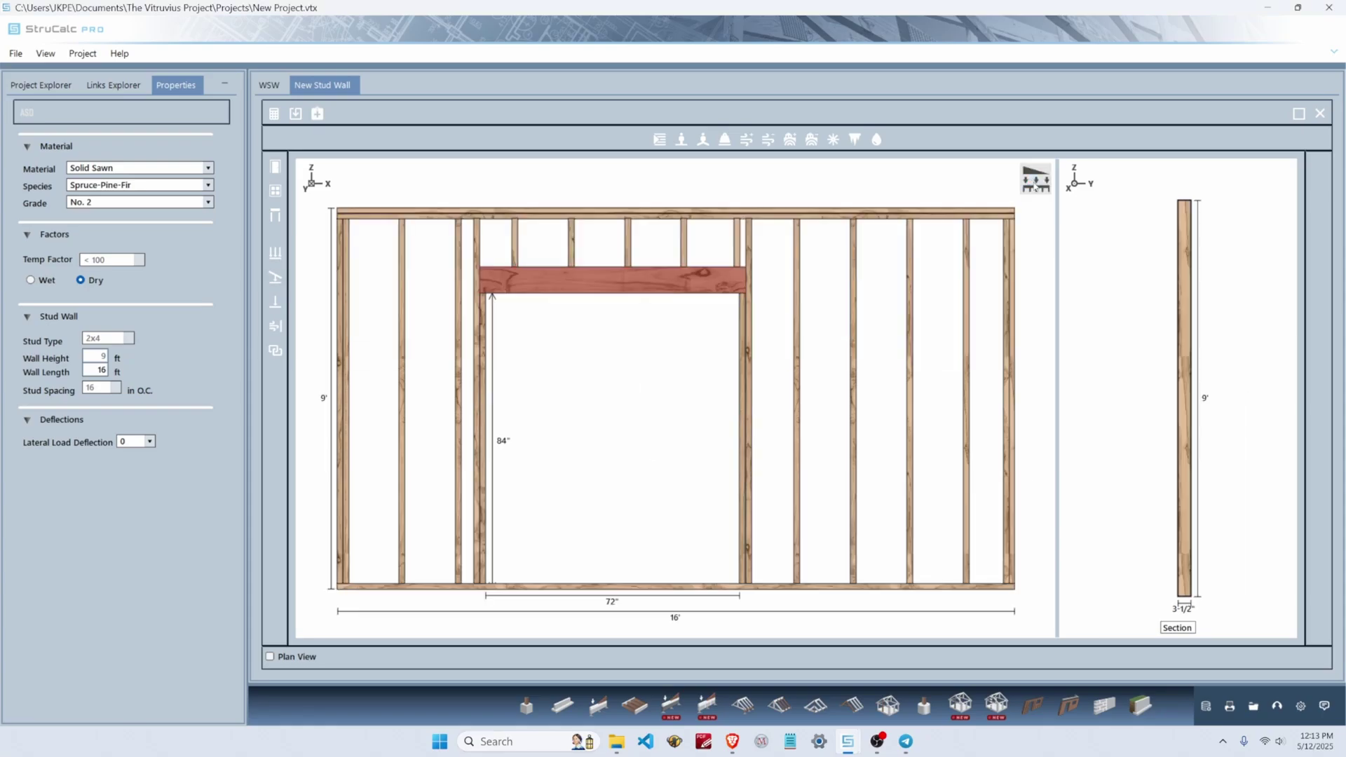
# Deepen Door Header One to 9.25 in, recalculate, and save it back to the wall.
pyautogui.click(275, 115)
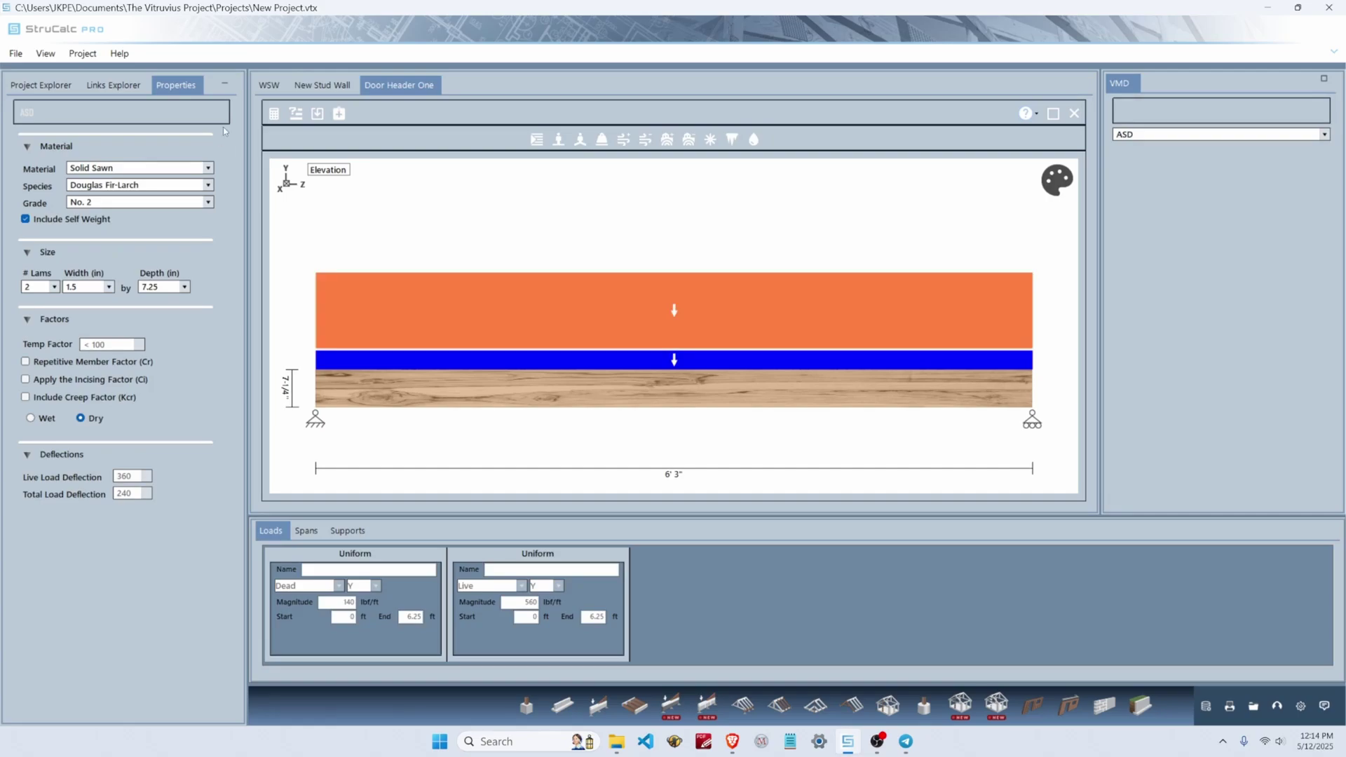
pyautogui.click(274, 113)
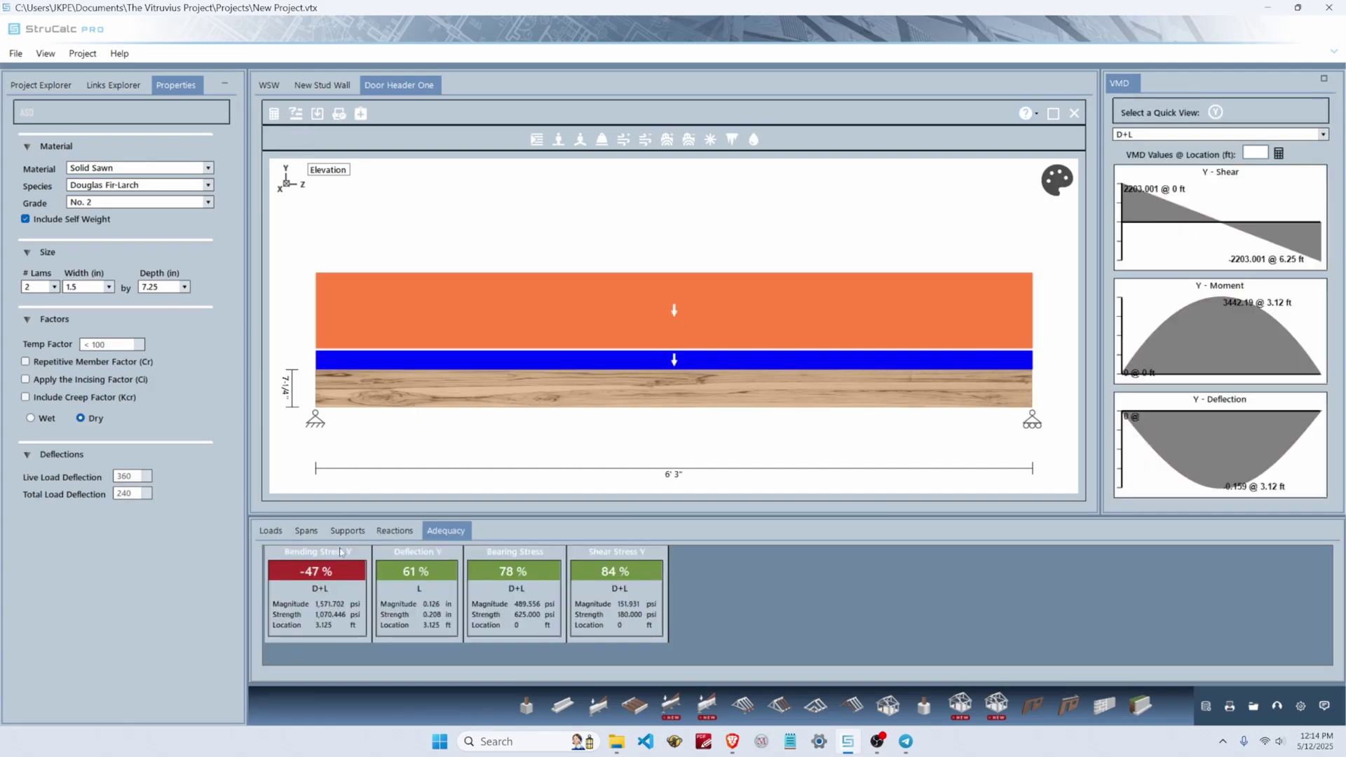
pyautogui.click(185, 287)
pyautogui.click(156, 337)
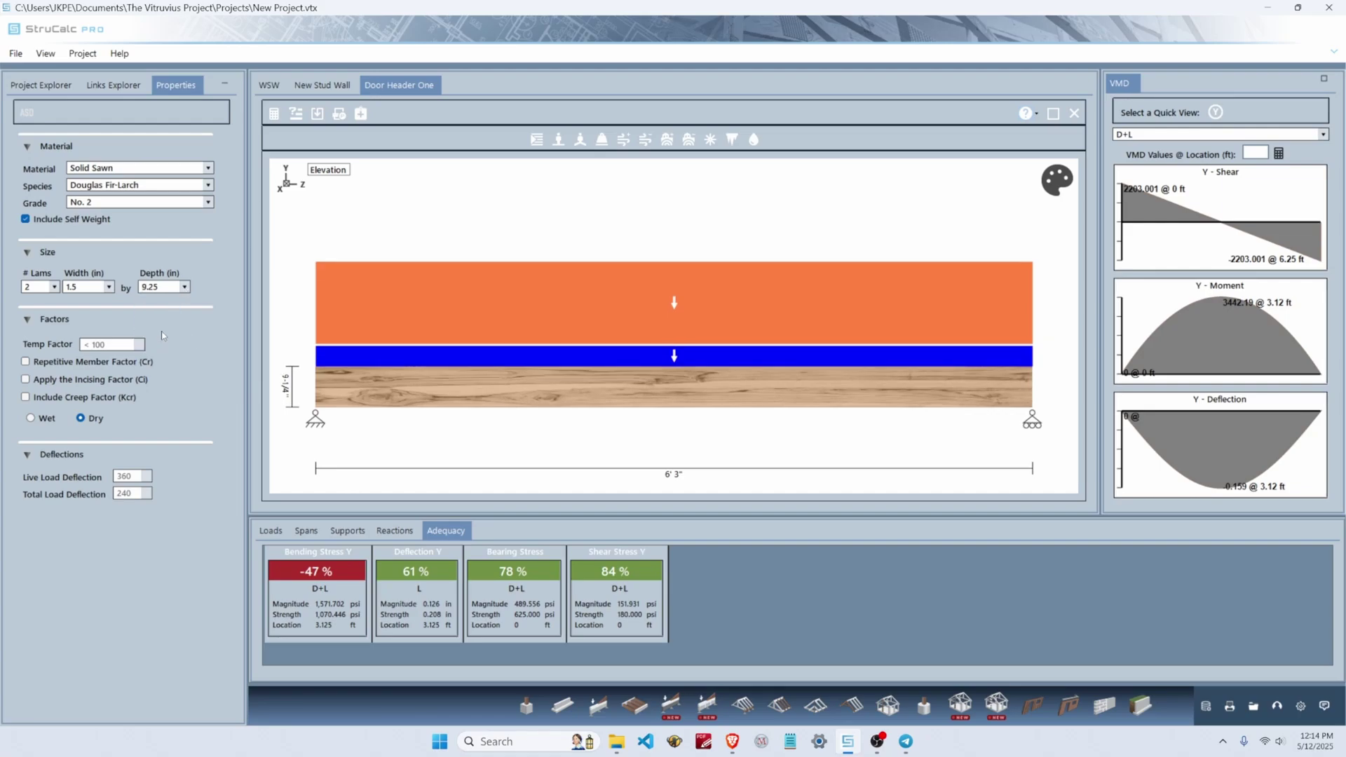
pyautogui.click(274, 114)
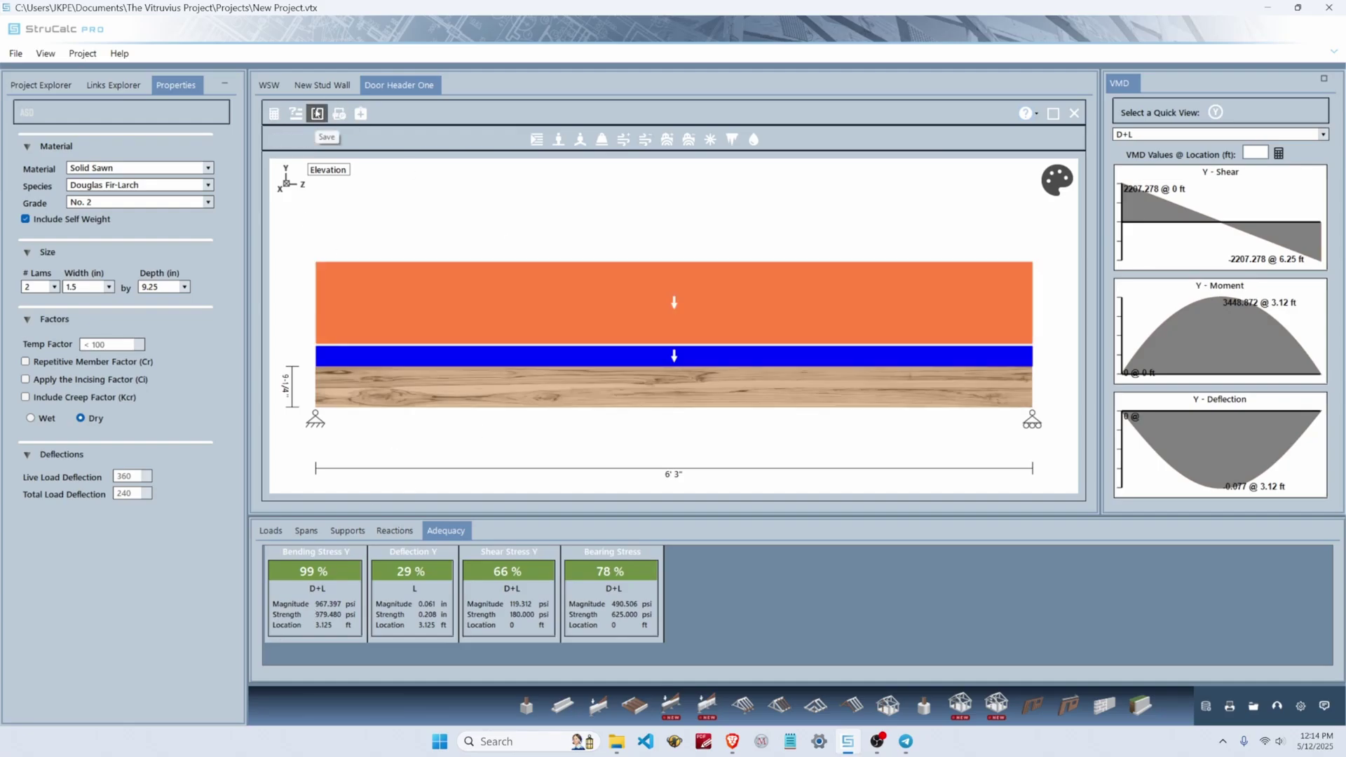
pyautogui.click(317, 114)
pyautogui.click(707, 413)
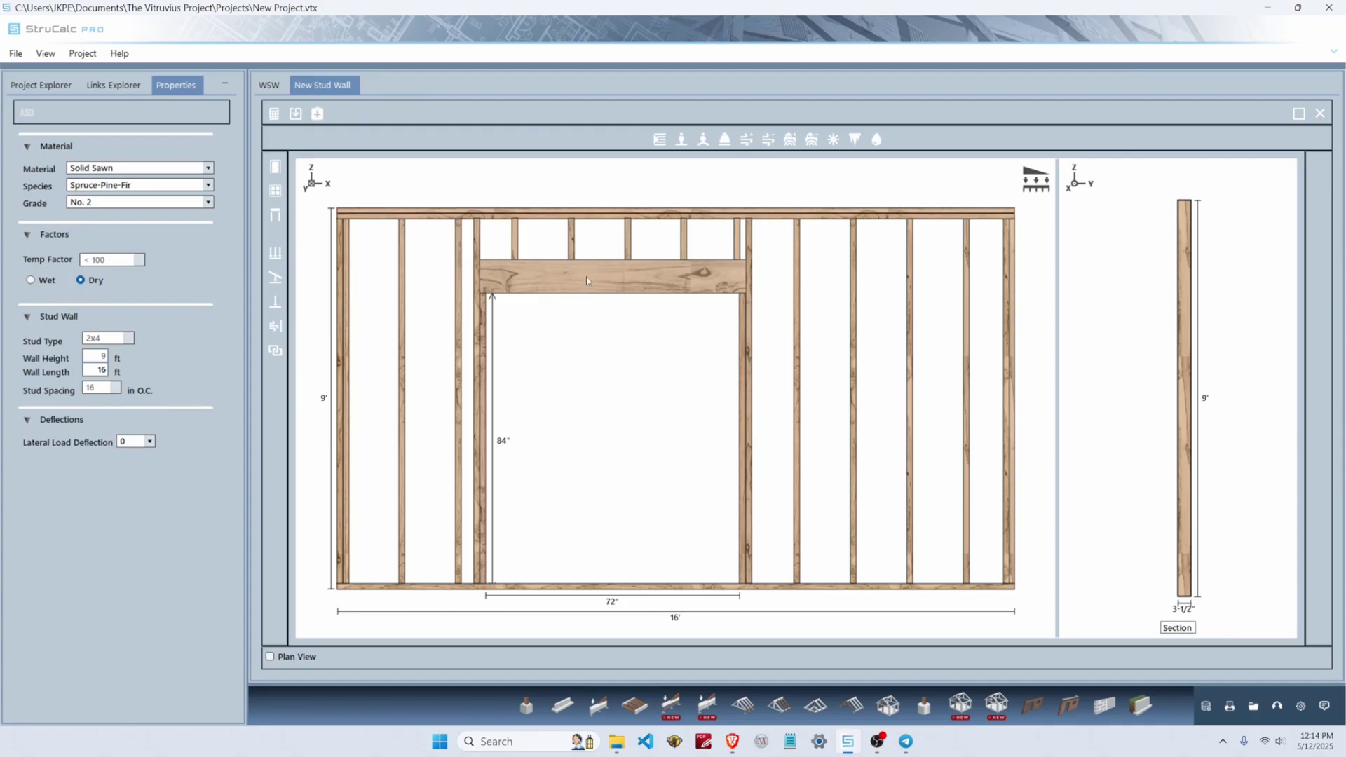
# Rerun the stud wall analysis and save it into the shear wall as a stud wall.
pyautogui.click(274, 113)
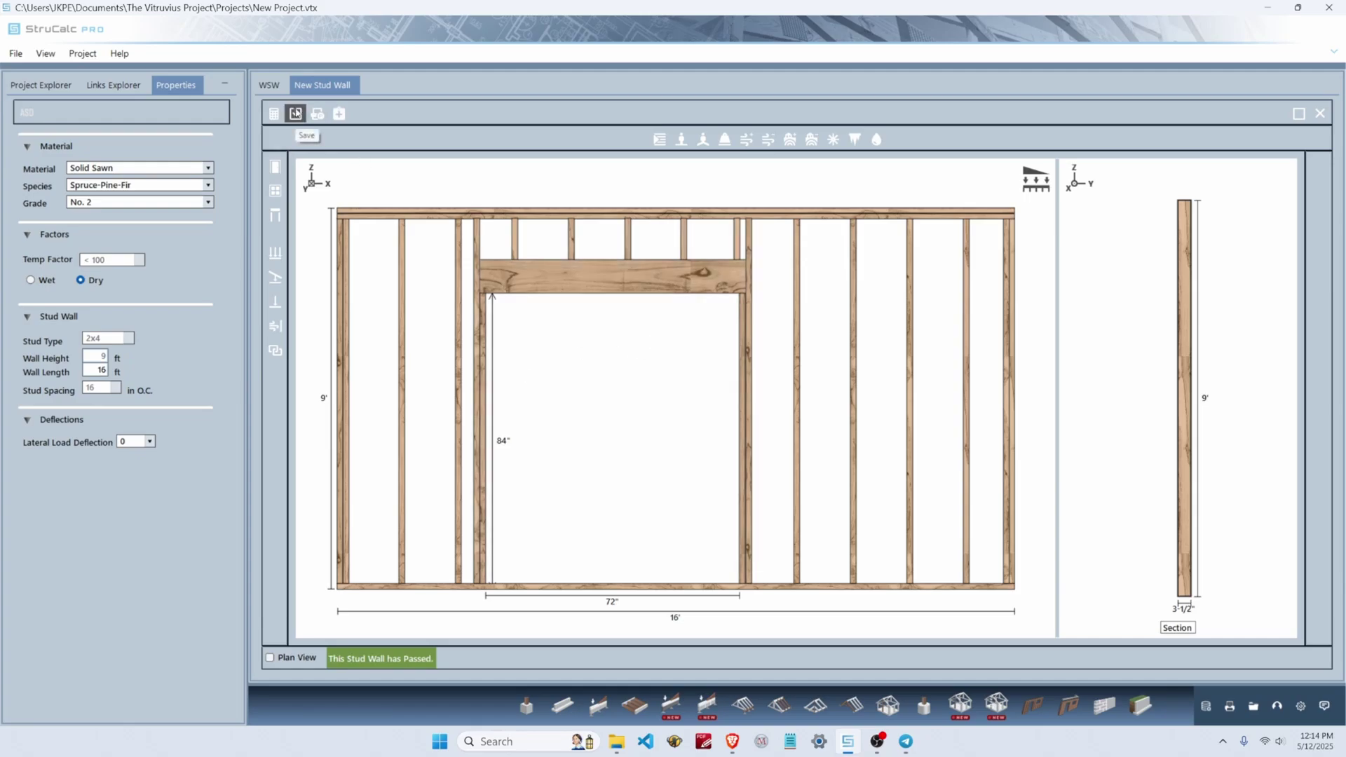
pyautogui.click(295, 112)
pyautogui.click(743, 413)
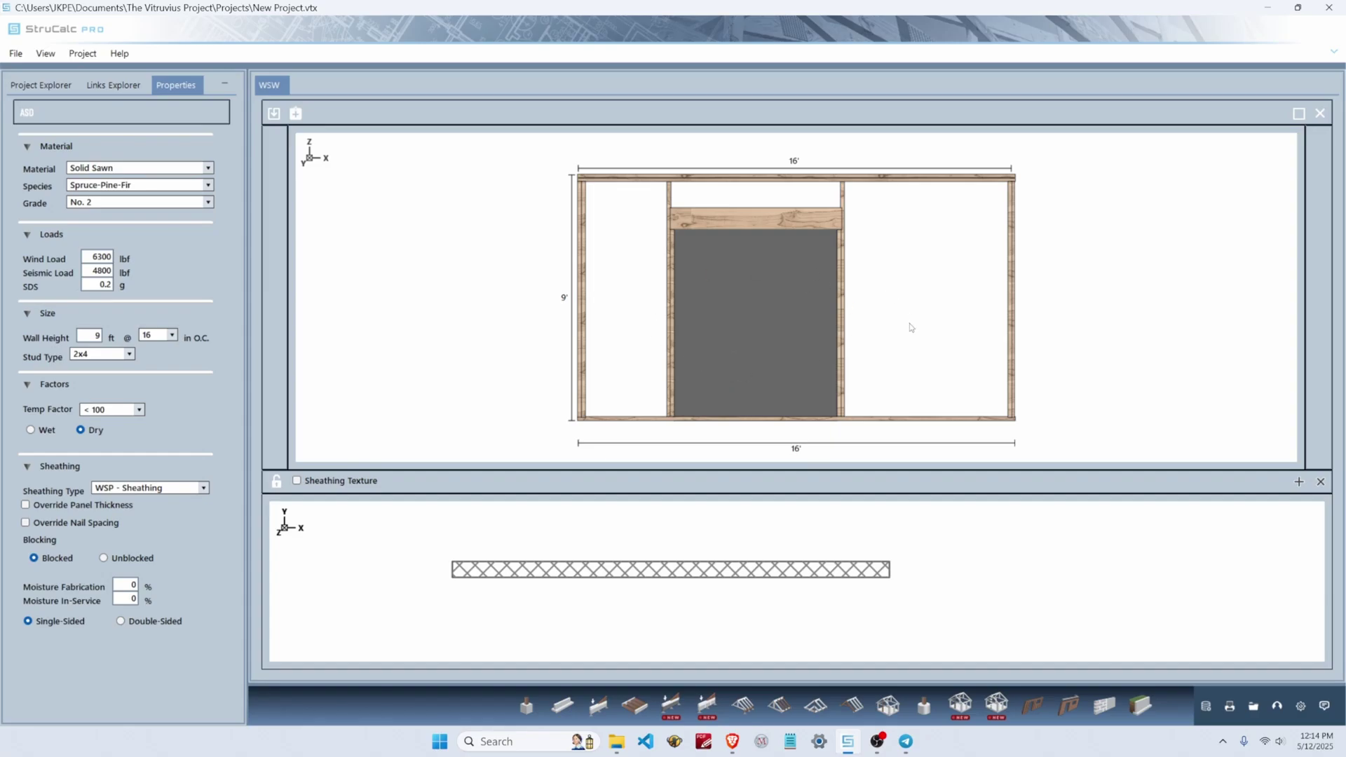
# Show the sheathing texture and add a 1.5 ft jog segment to the wall line.
pyautogui.click(297, 481)
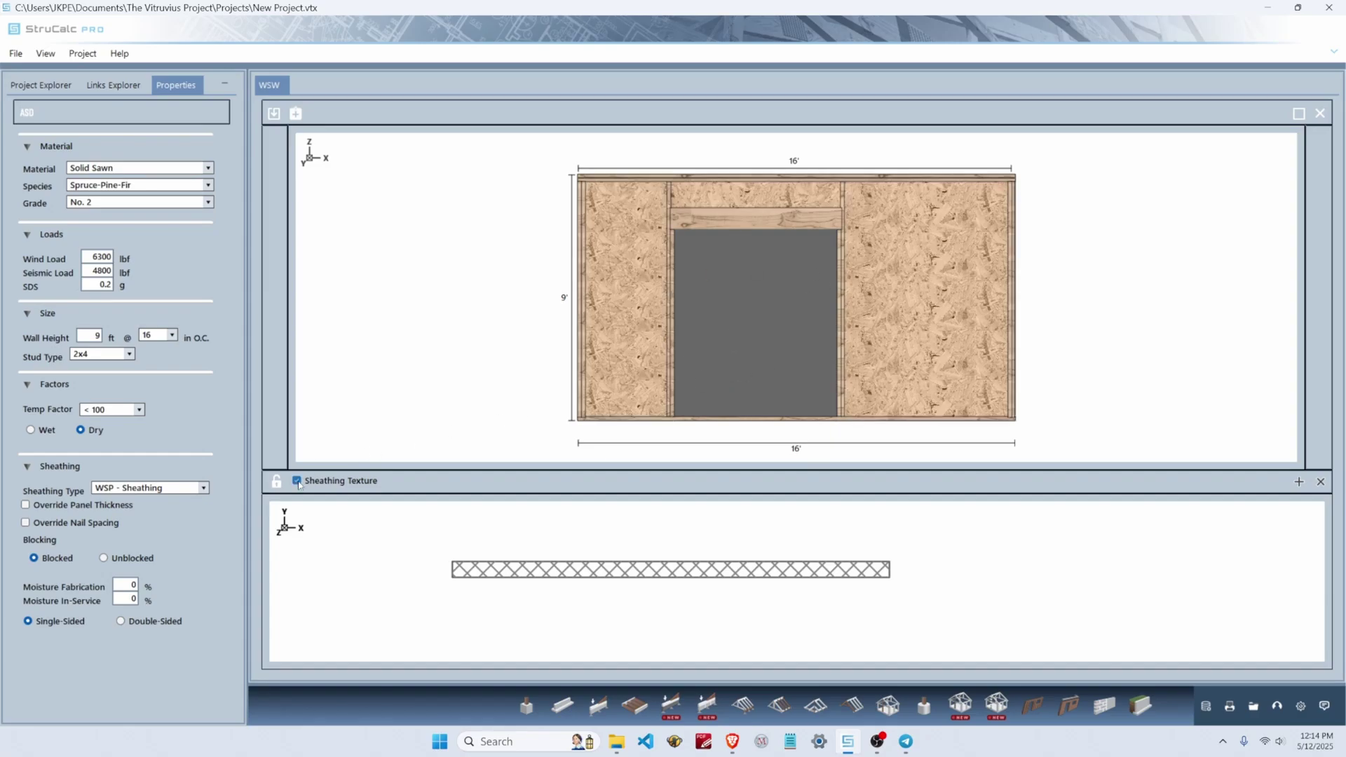
pyautogui.click(1299, 483)
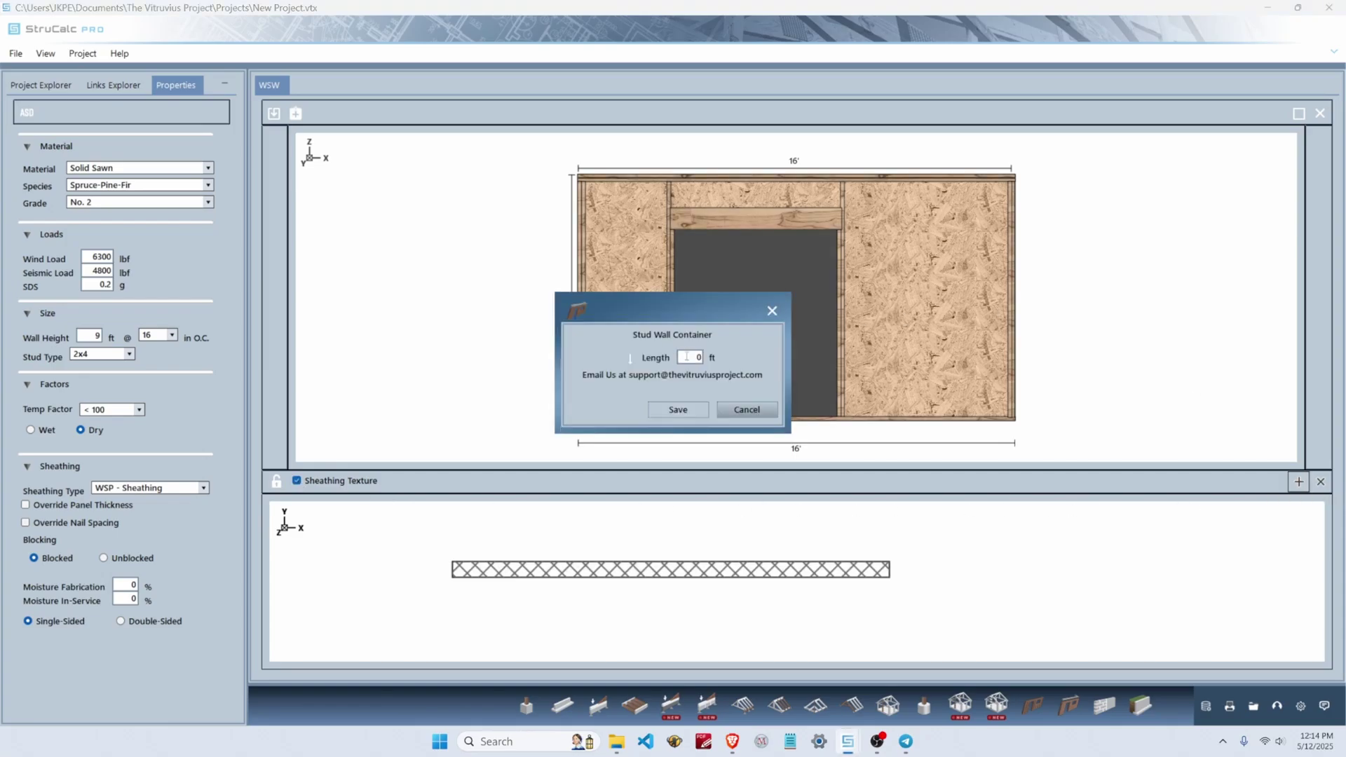
pyautogui.click(686, 356)
pyautogui.write('1.5')
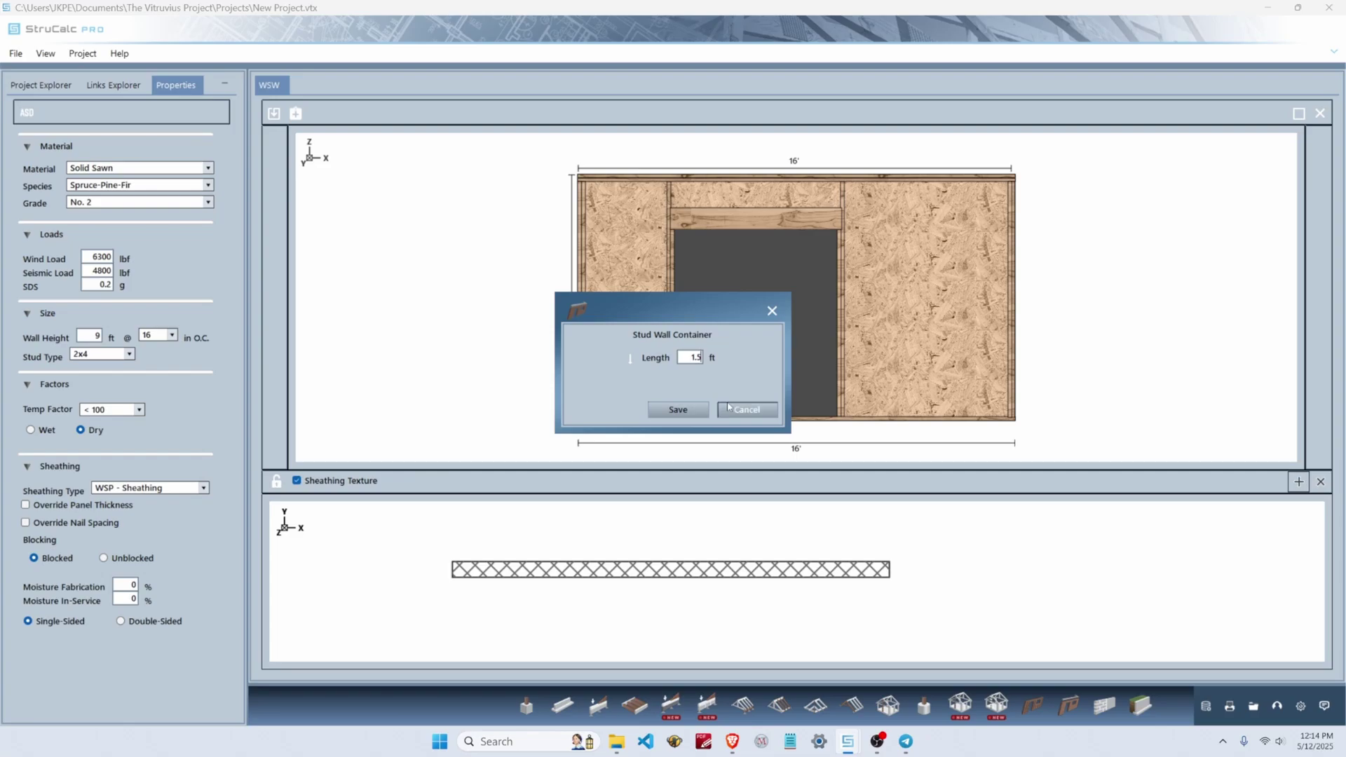
pyautogui.click(687, 412)
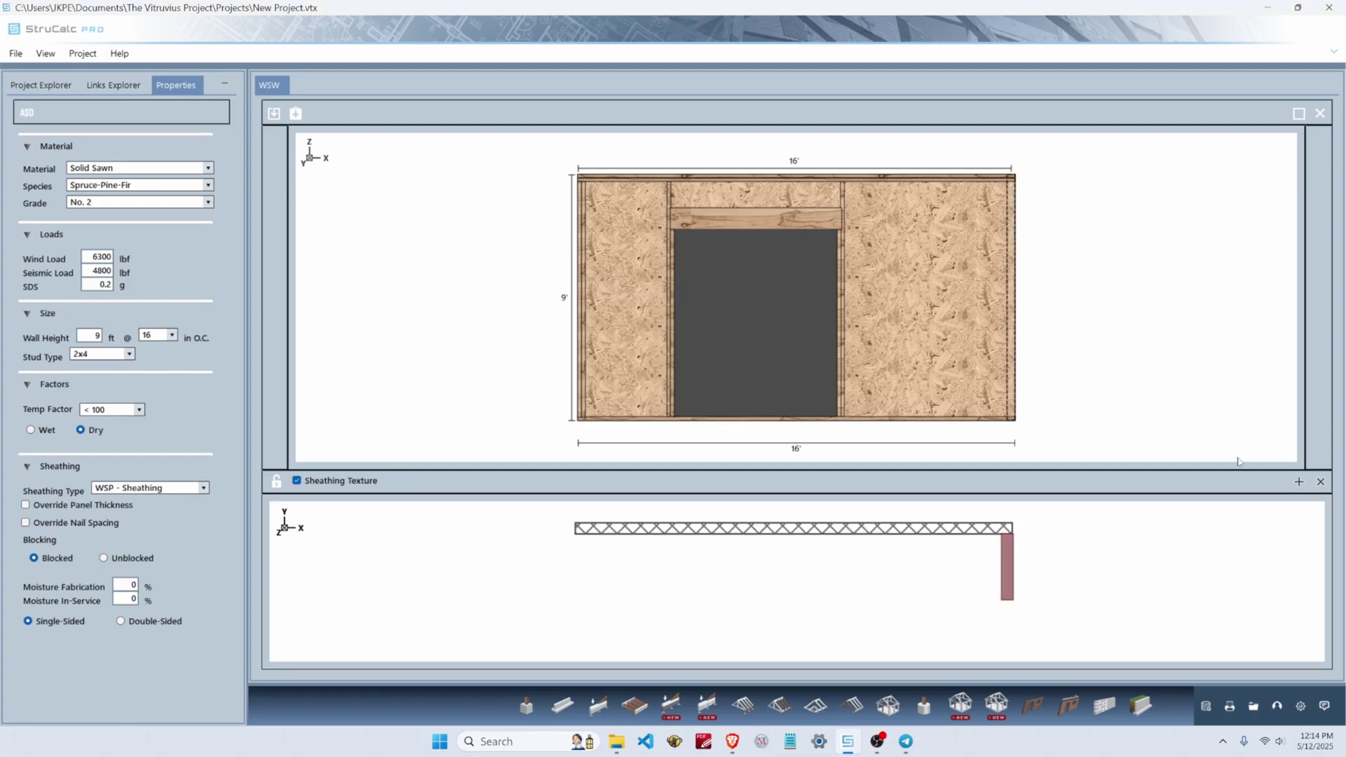
# Add an 8'6" stud wall segment, bringing the line to 24'6".
pyautogui.click(1299, 482)
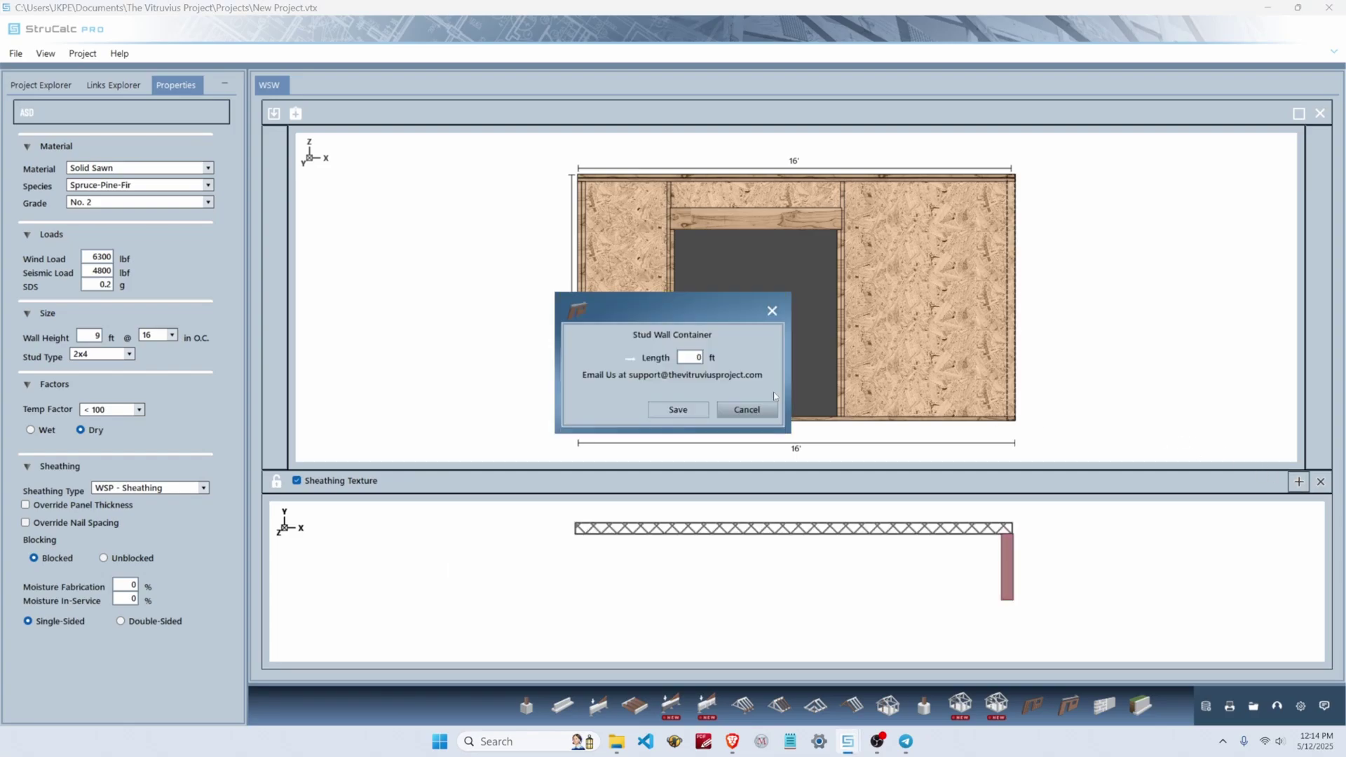
pyautogui.click(690, 357)
pyautogui.write('8.5')
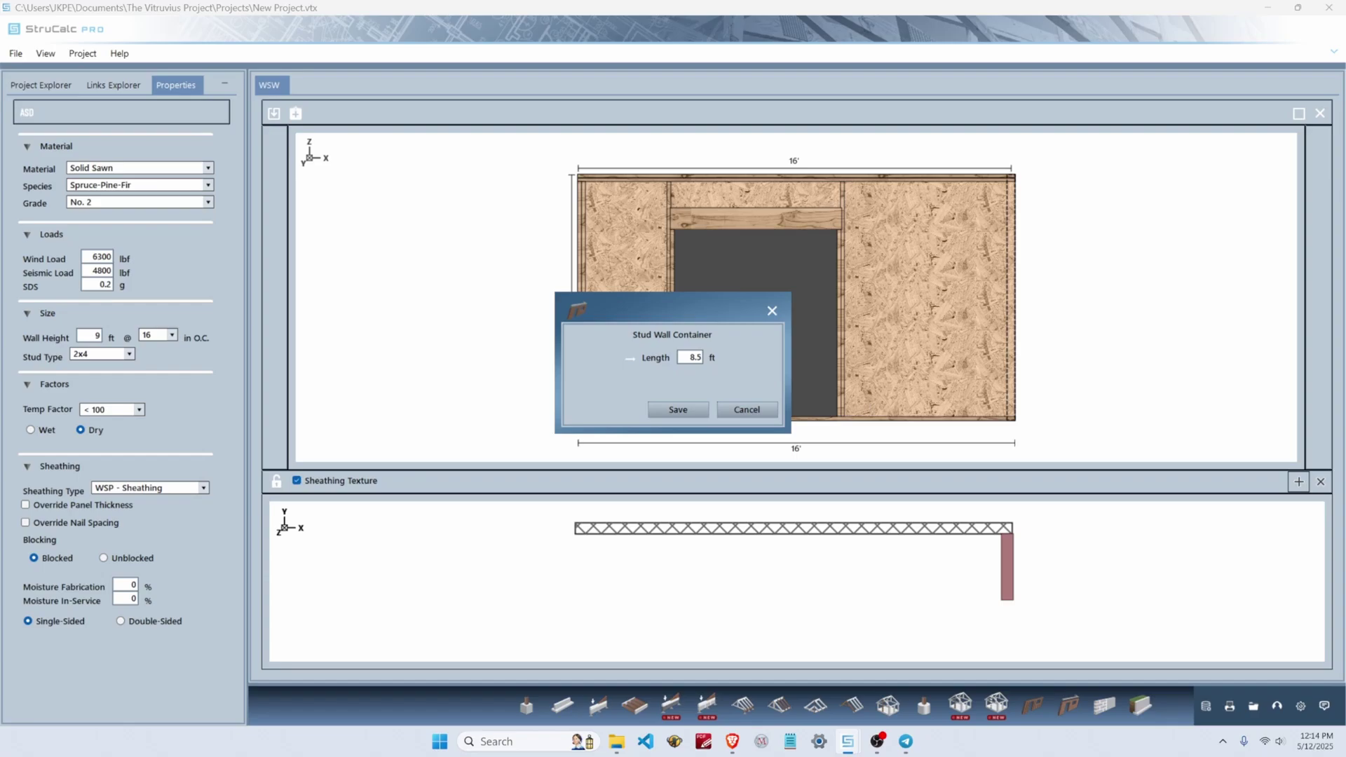
pyautogui.click(654, 410)
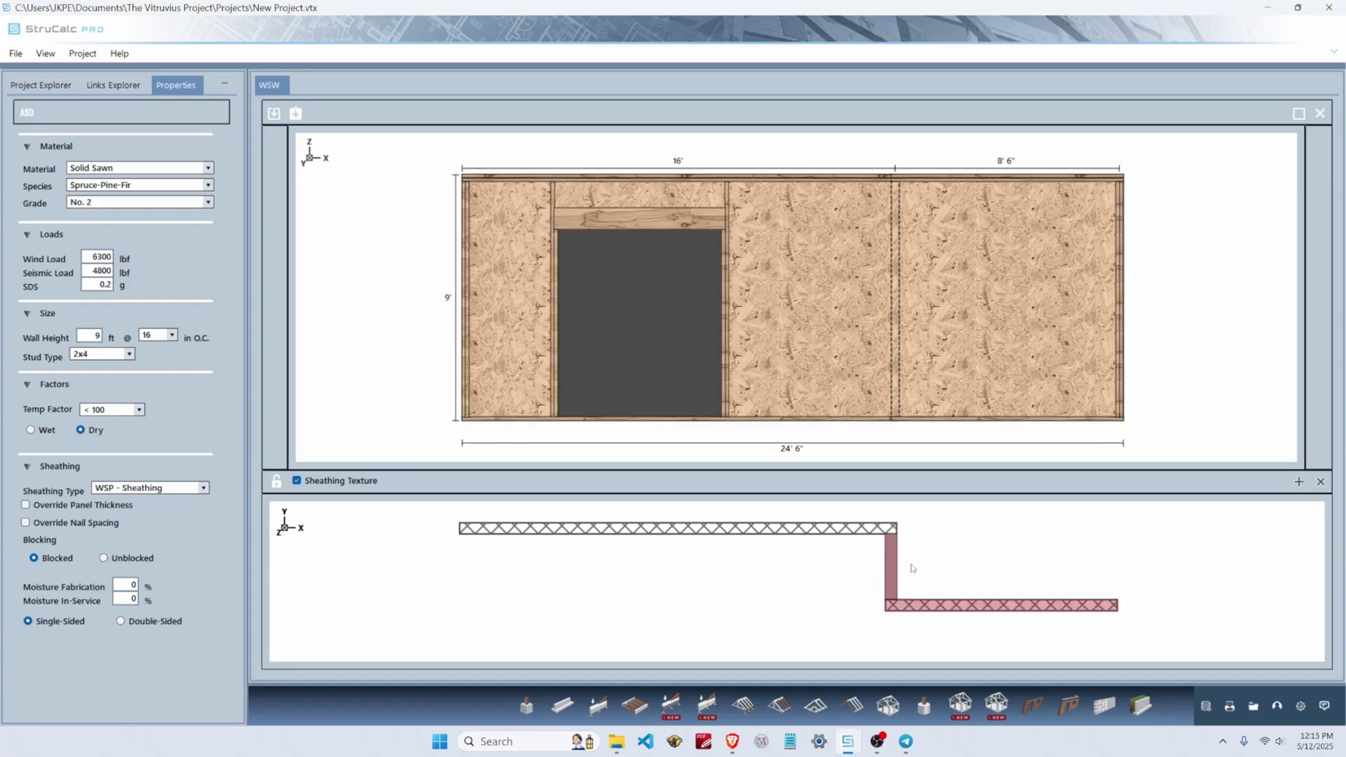
# In the 8'6" segment, add a door named 'Door' 84 in high by 32 in wide.
pyautogui.doubleClick(1011, 606)
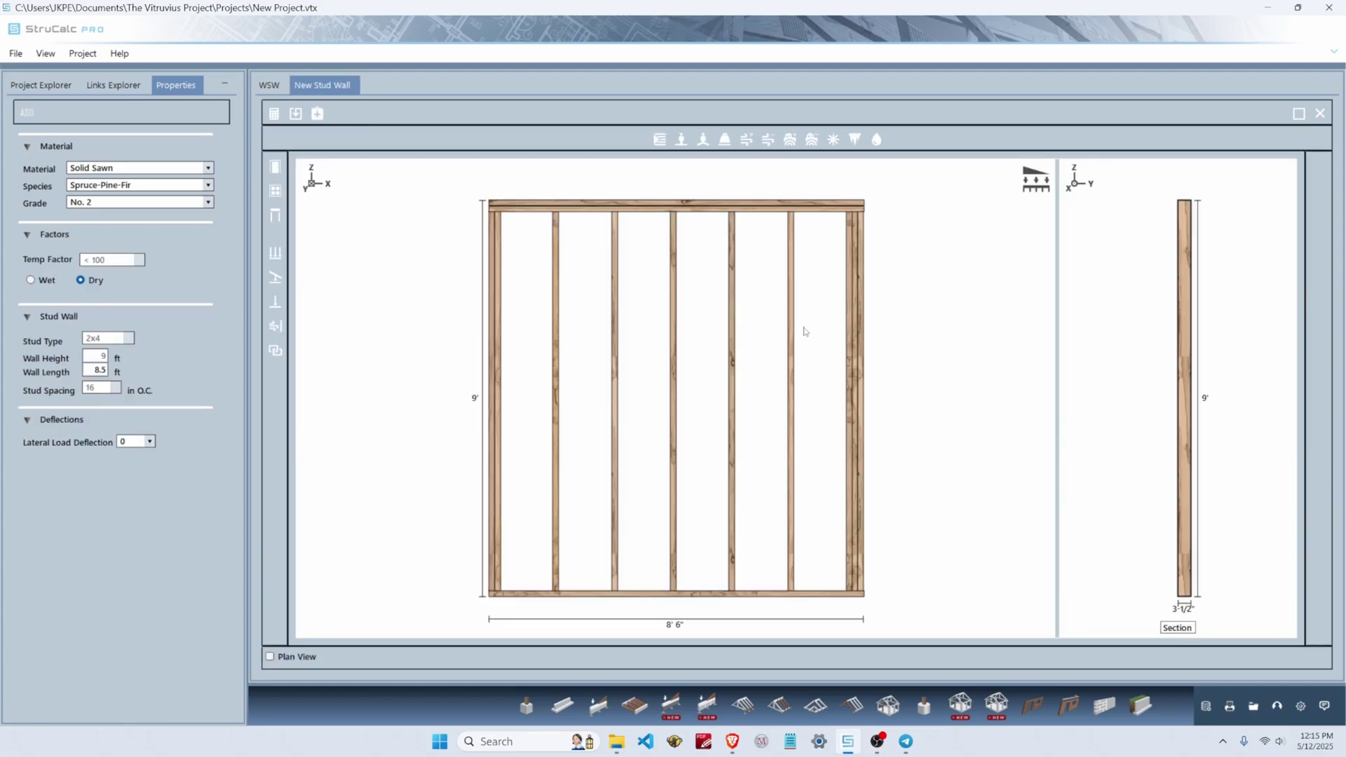
pyautogui.click(275, 168)
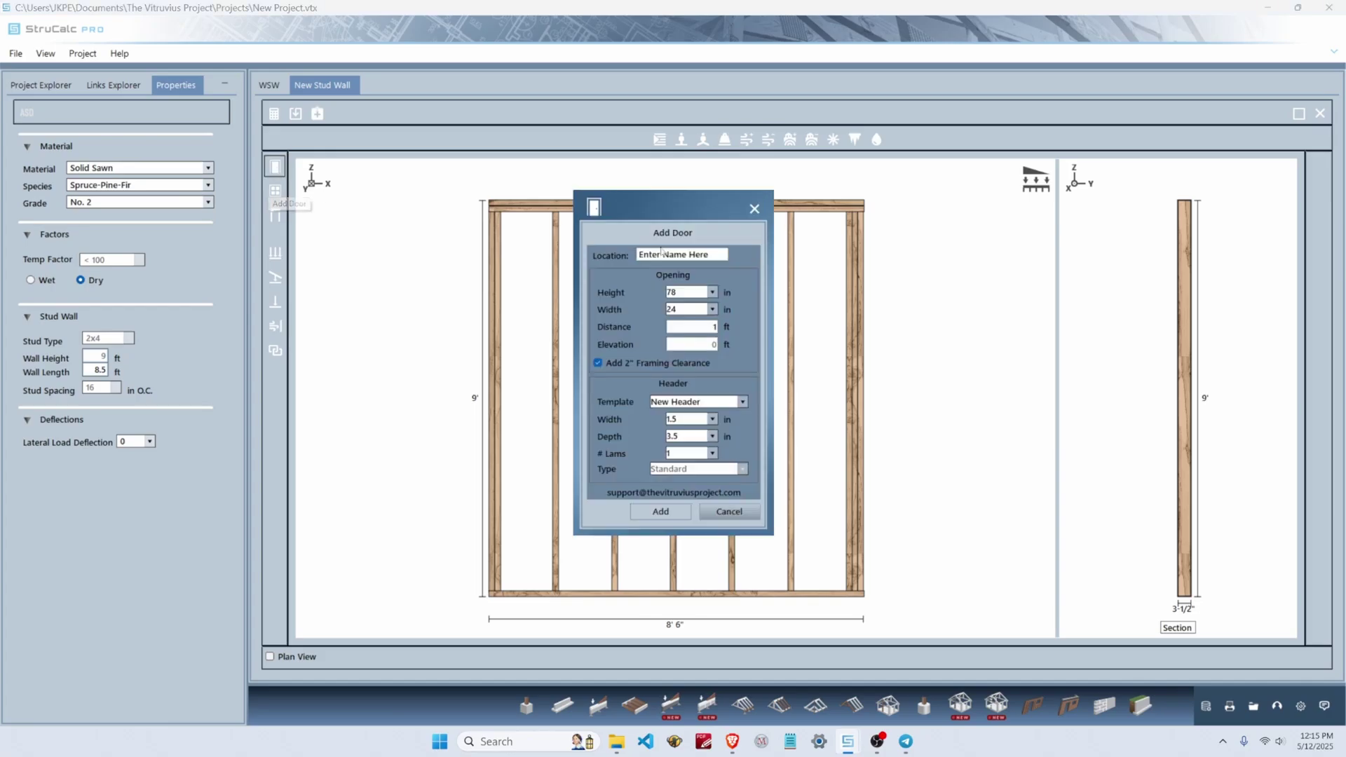
pyautogui.click(661, 254)
pyautogui.write('Door1')
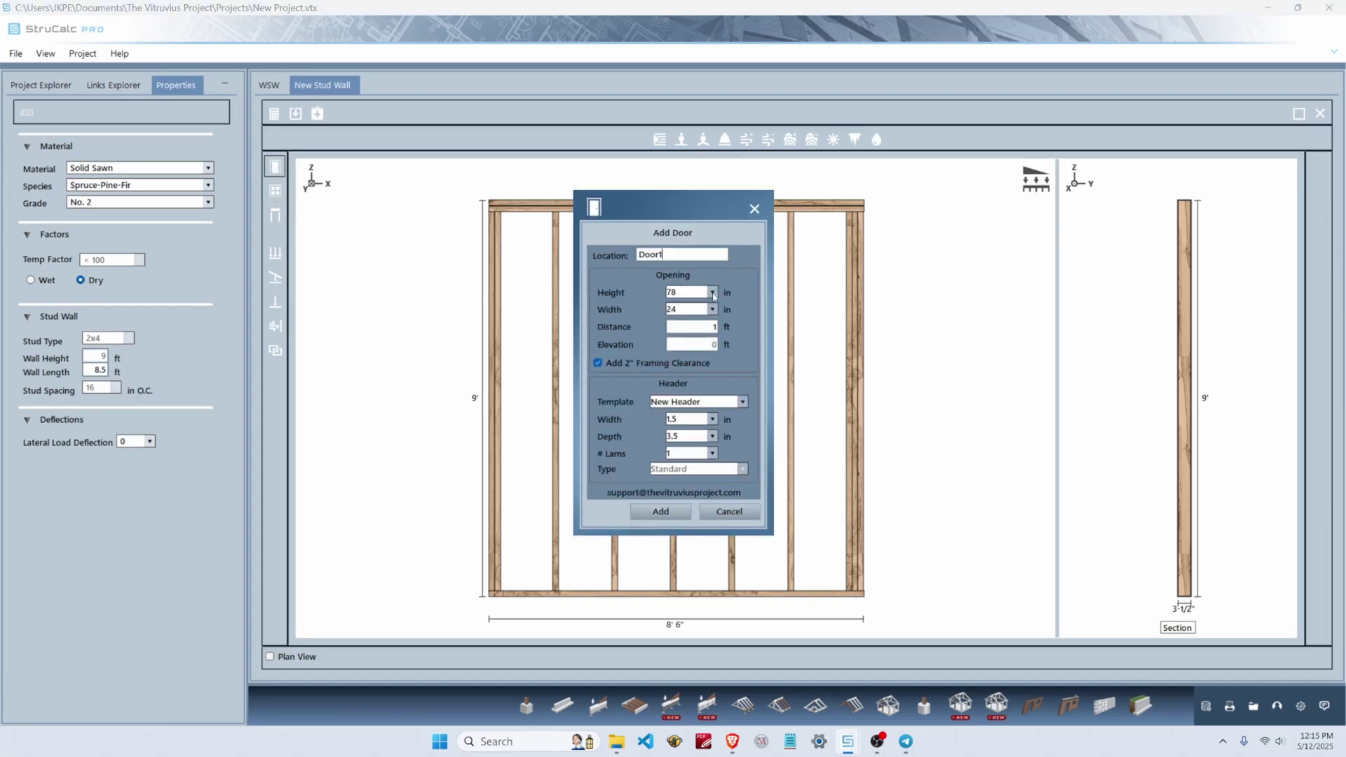
pyautogui.click(712, 292)
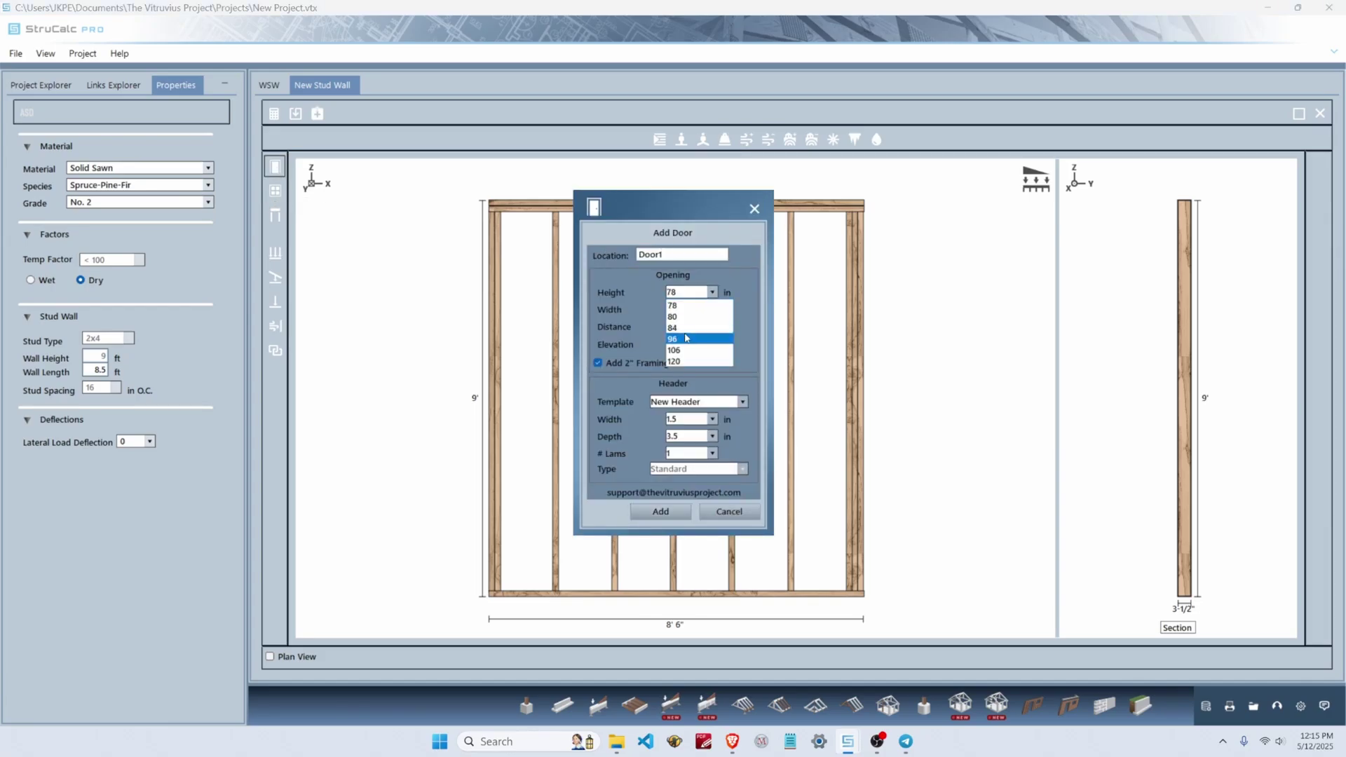
pyautogui.click(694, 326)
pyautogui.click(712, 309)
pyautogui.click(701, 337)
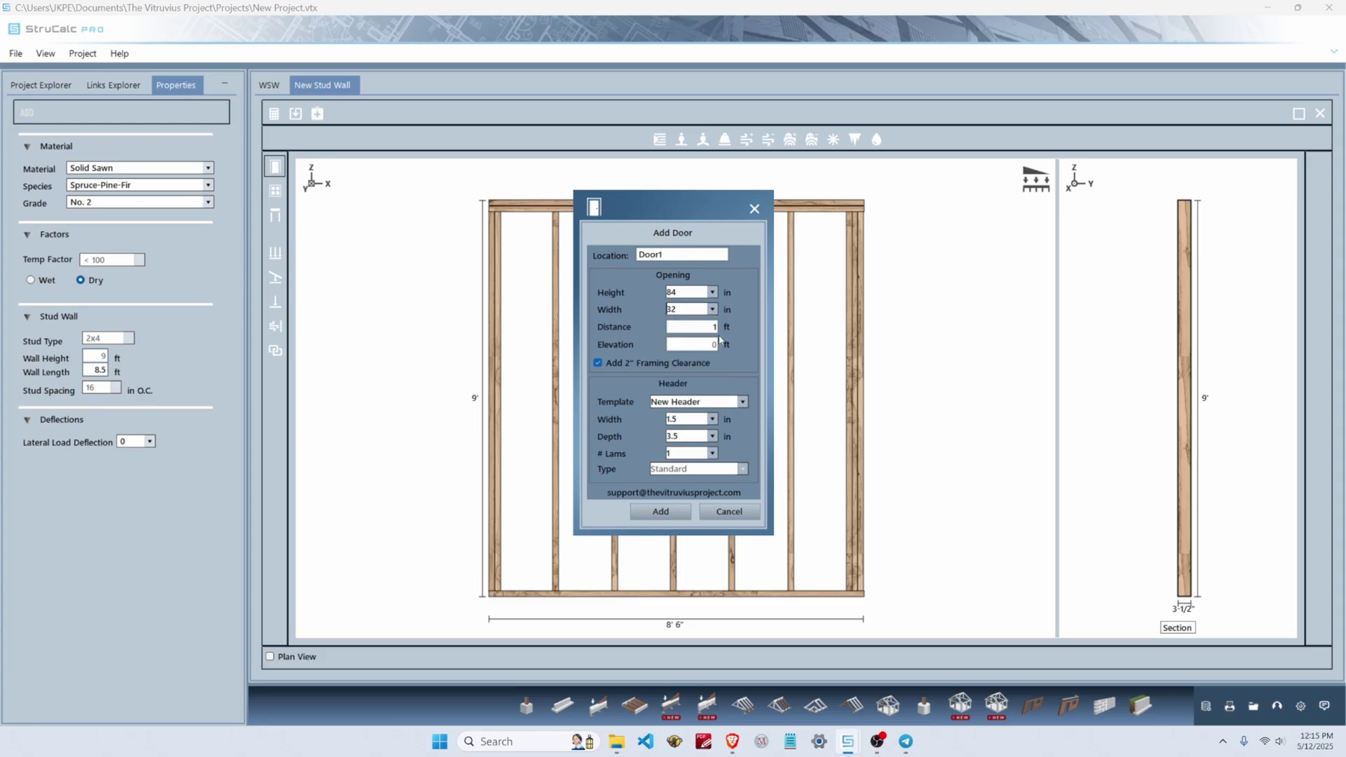
# Give the door a two-ply 7.25 in deep header and add it to the wall.
pyautogui.click(712, 436)
pyautogui.click(690, 465)
pyautogui.click(712, 453)
pyautogui.click(671, 475)
pyautogui.click(660, 511)
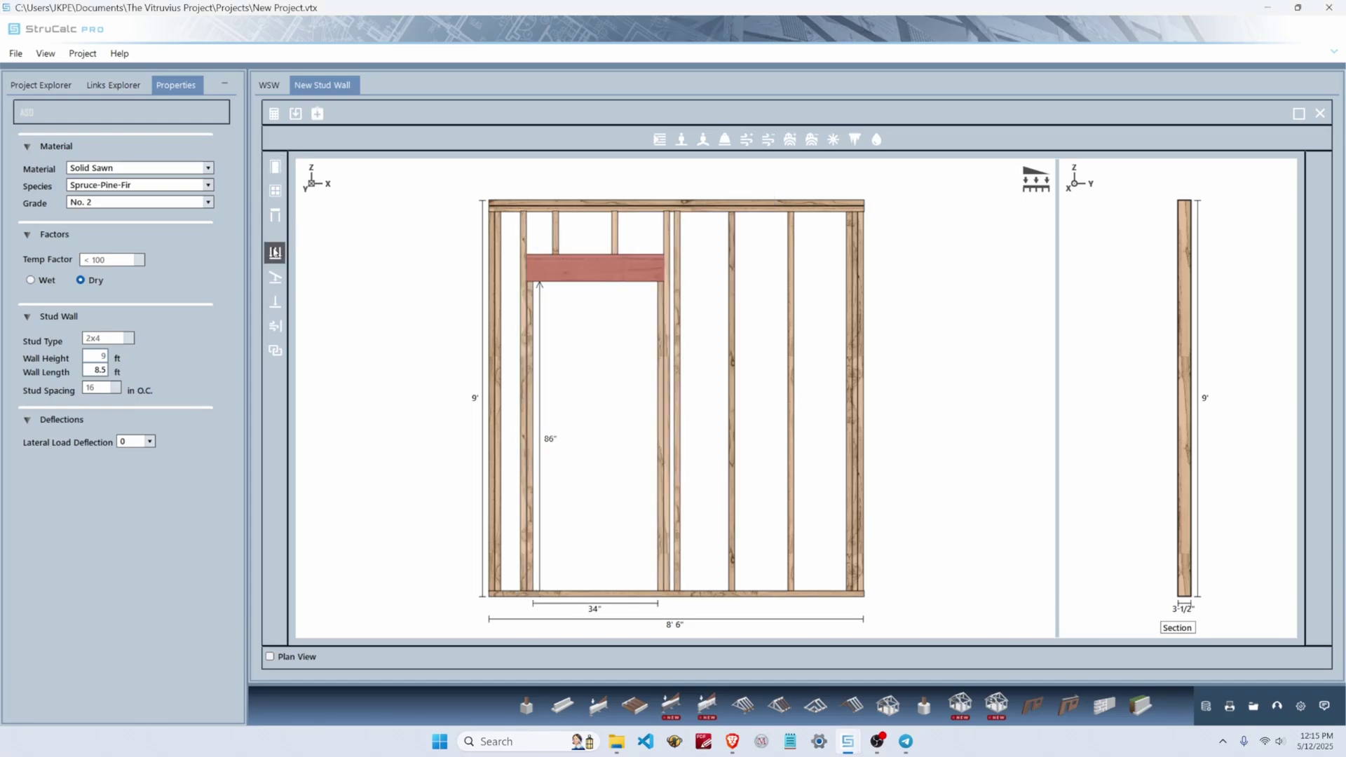
# Add a 140 lbf/ft dead uniform load to the 8'6" stud wall.
pyautogui.click(275, 252)
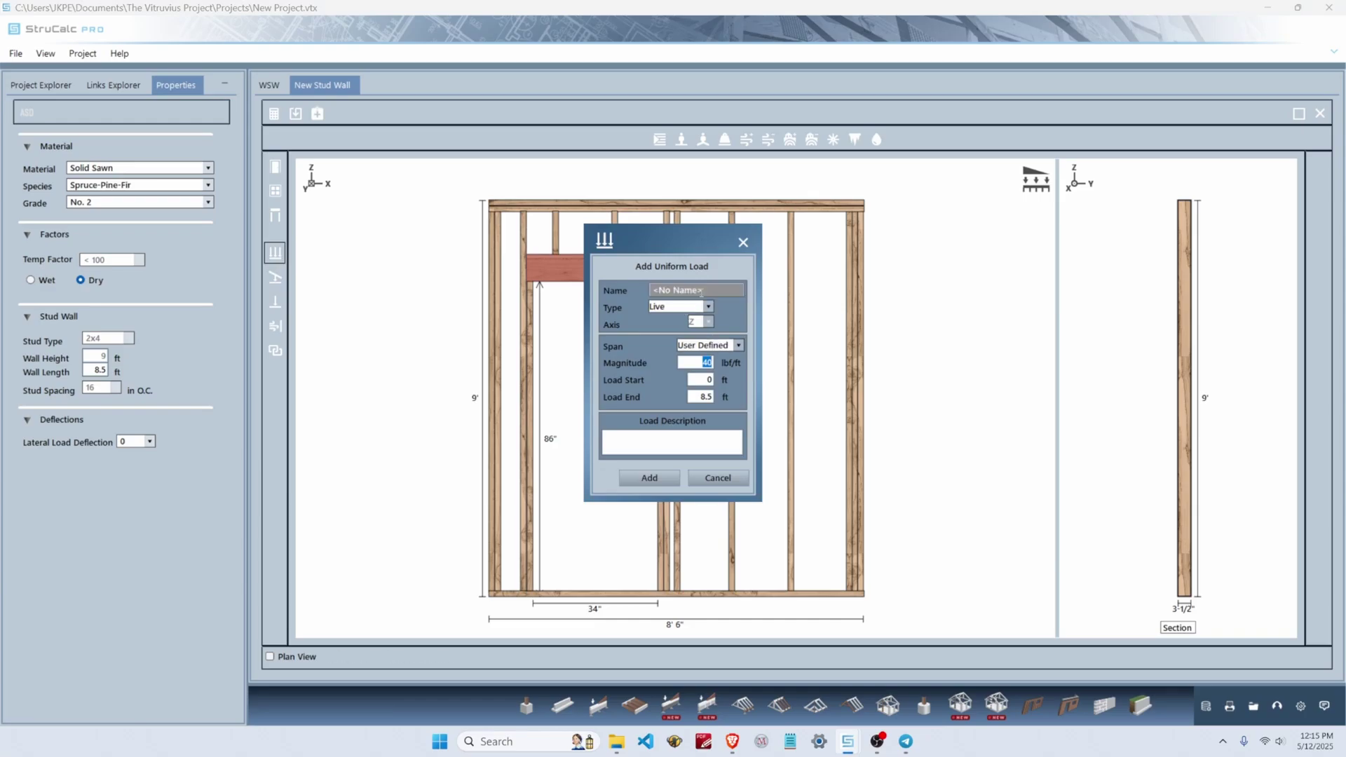
pyautogui.click(701, 307)
pyautogui.click(704, 340)
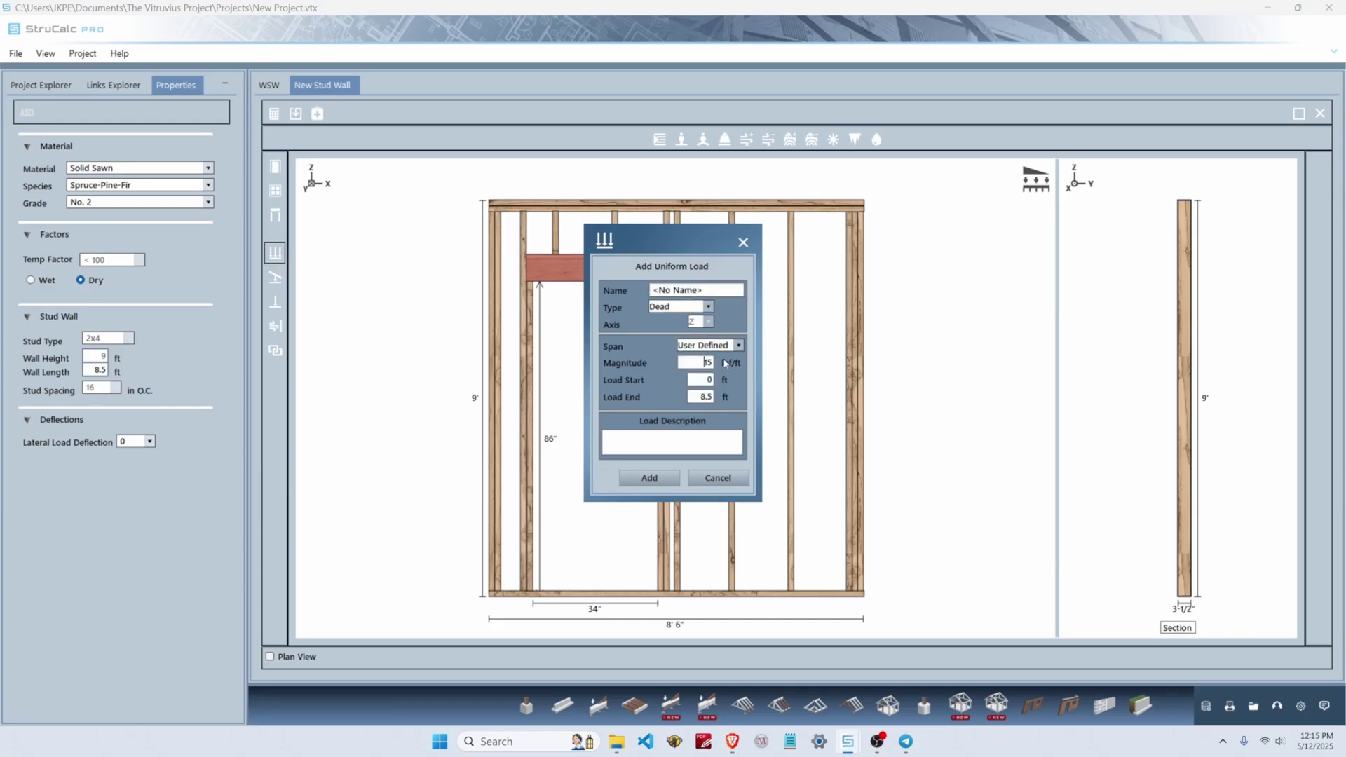
pyautogui.click(703, 362)
pyautogui.write('140')
pyautogui.press('Return')
# Add the live uniform load and calculate the stud wall to a passing design.
pyautogui.click(274, 252)
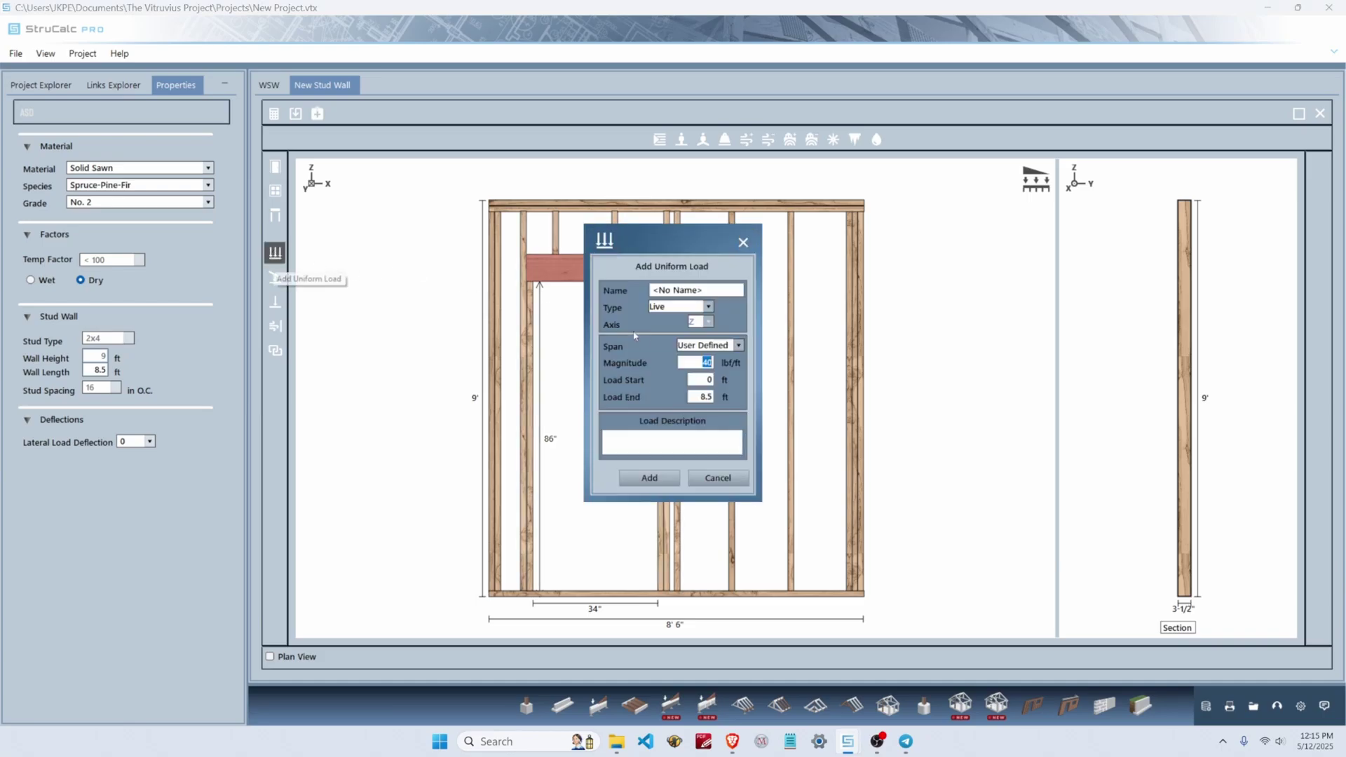
pyautogui.write('100')
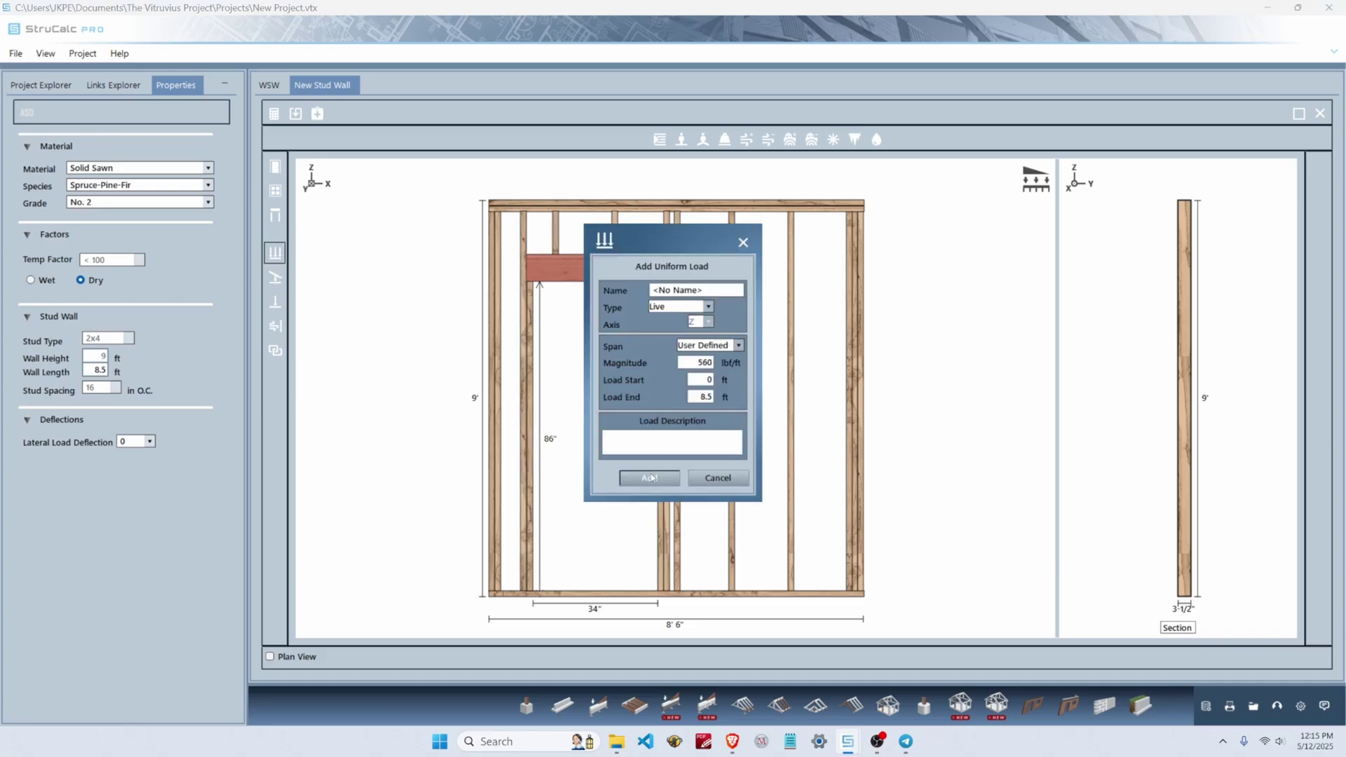
pyautogui.press('Return')
pyautogui.click(274, 114)
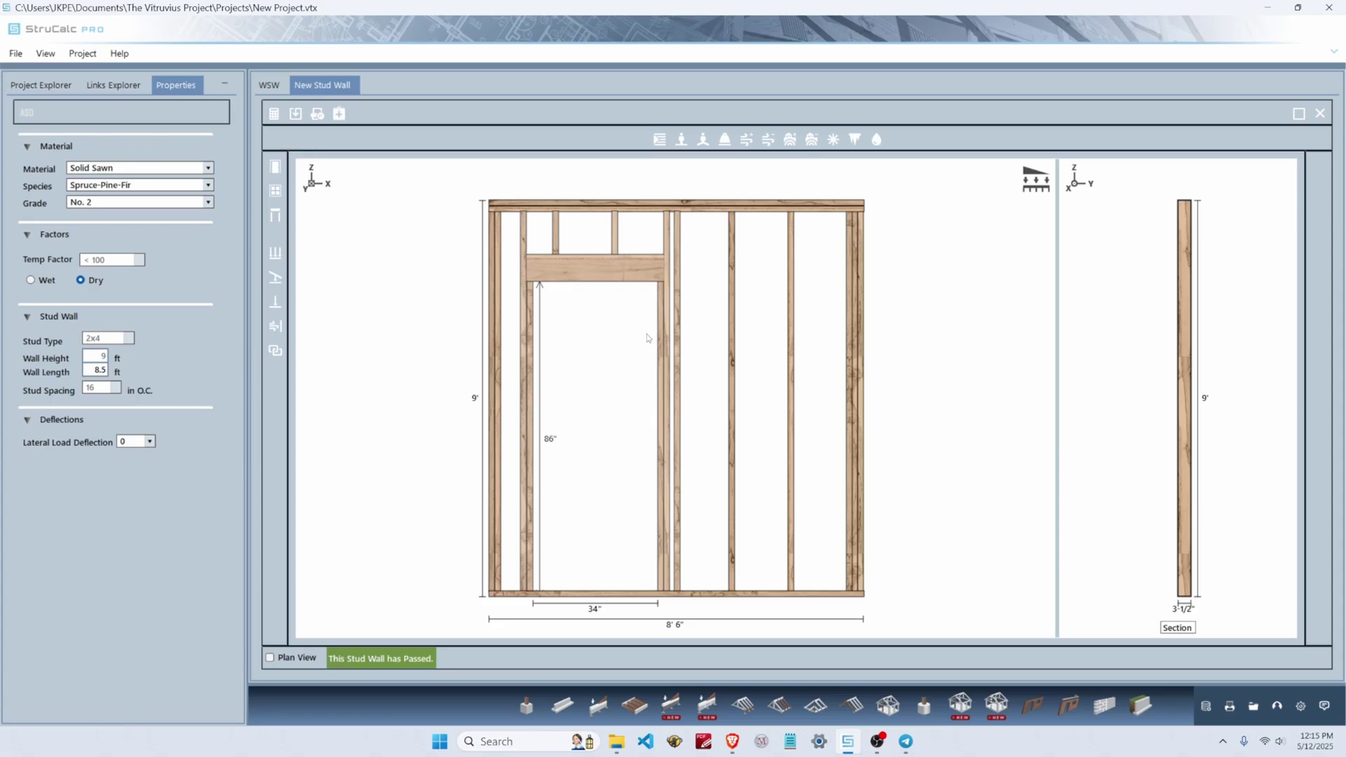
# Close the stud wall design, return to the parent shear wall, and lock it as design-complete.
pyautogui.click(295, 114)
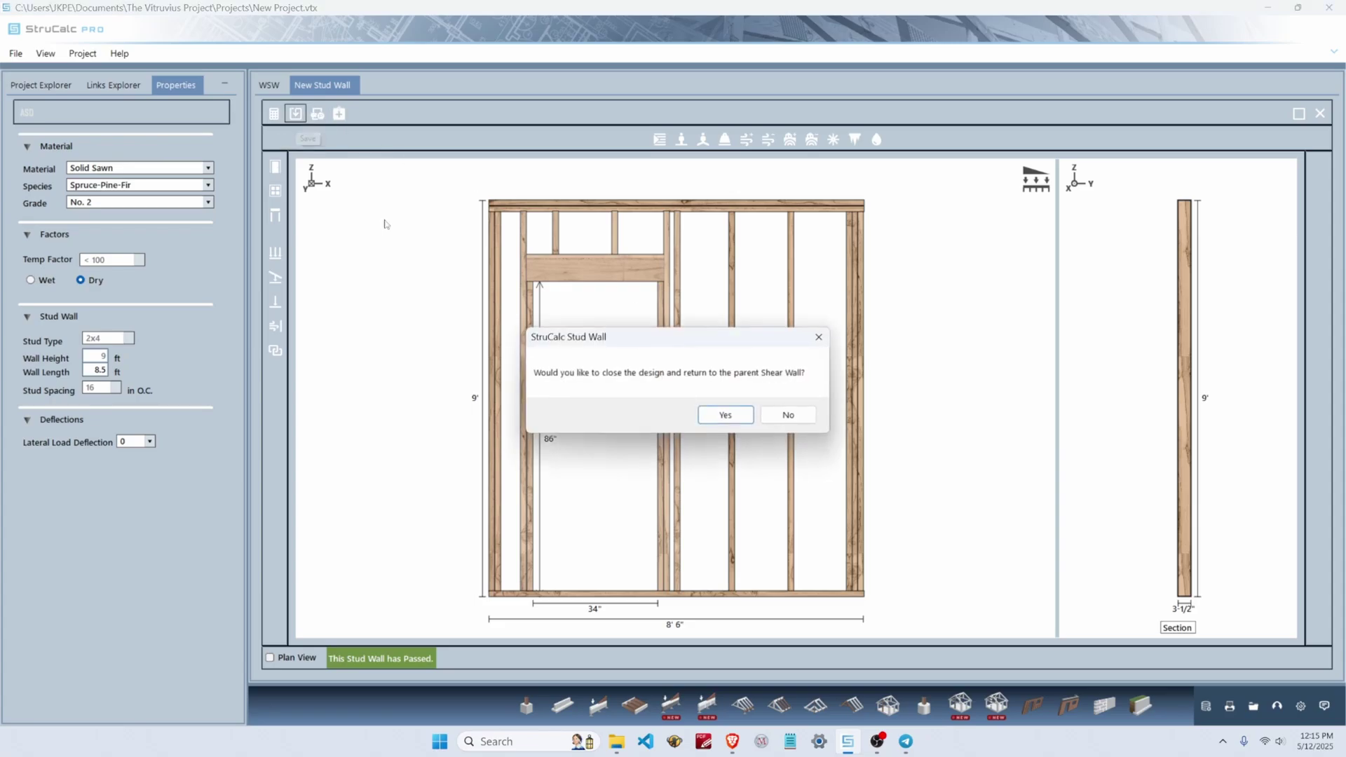
pyautogui.click(731, 410)
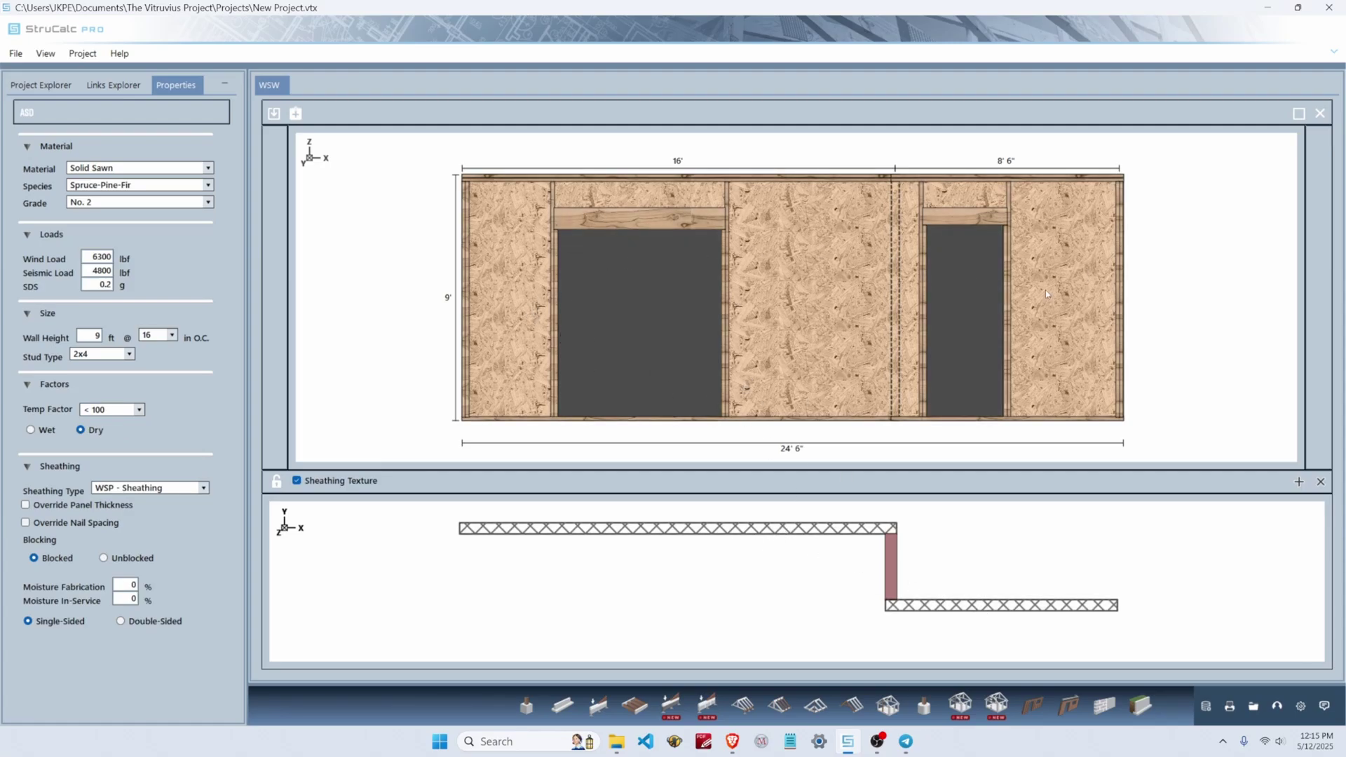
pyautogui.click(278, 483)
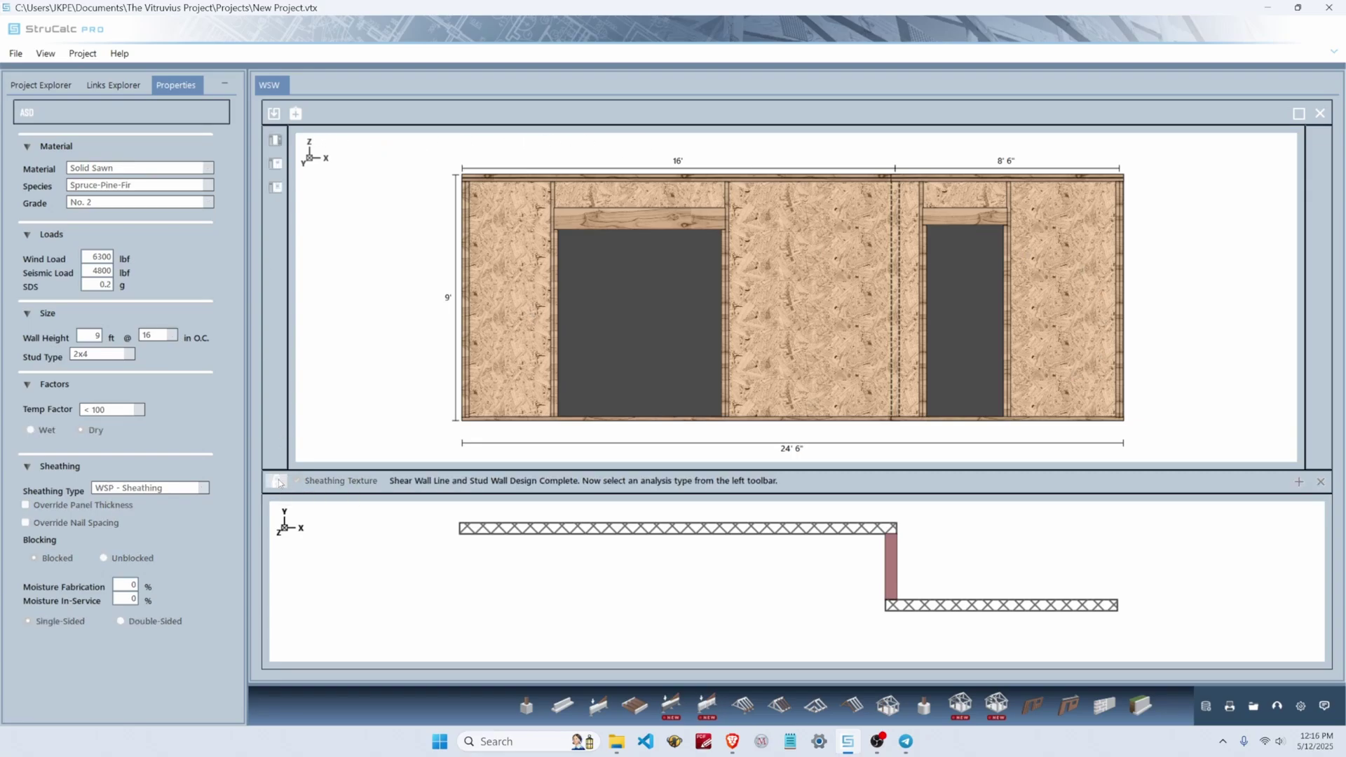
# Run a full-height segmented analysis from the wall's left end to its right end.
pyautogui.click(276, 143)
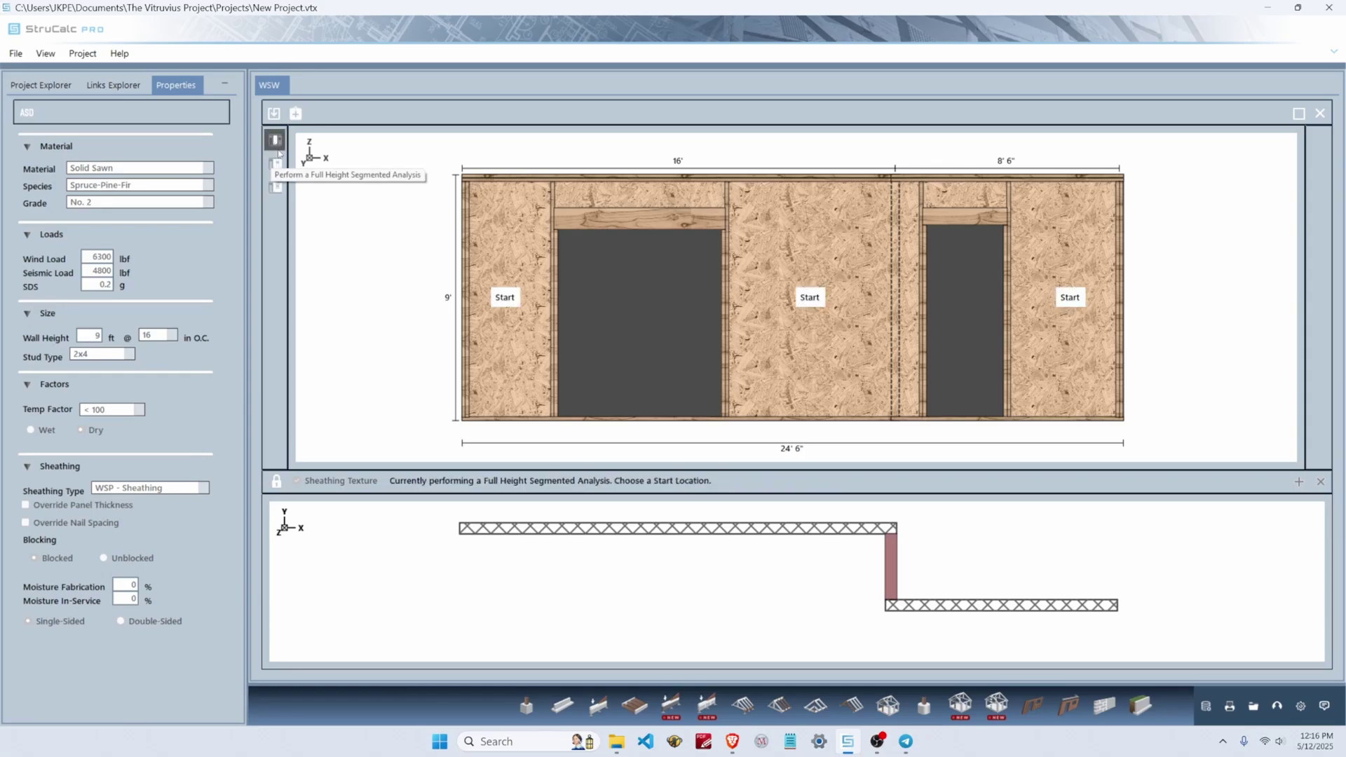
pyautogui.click(504, 298)
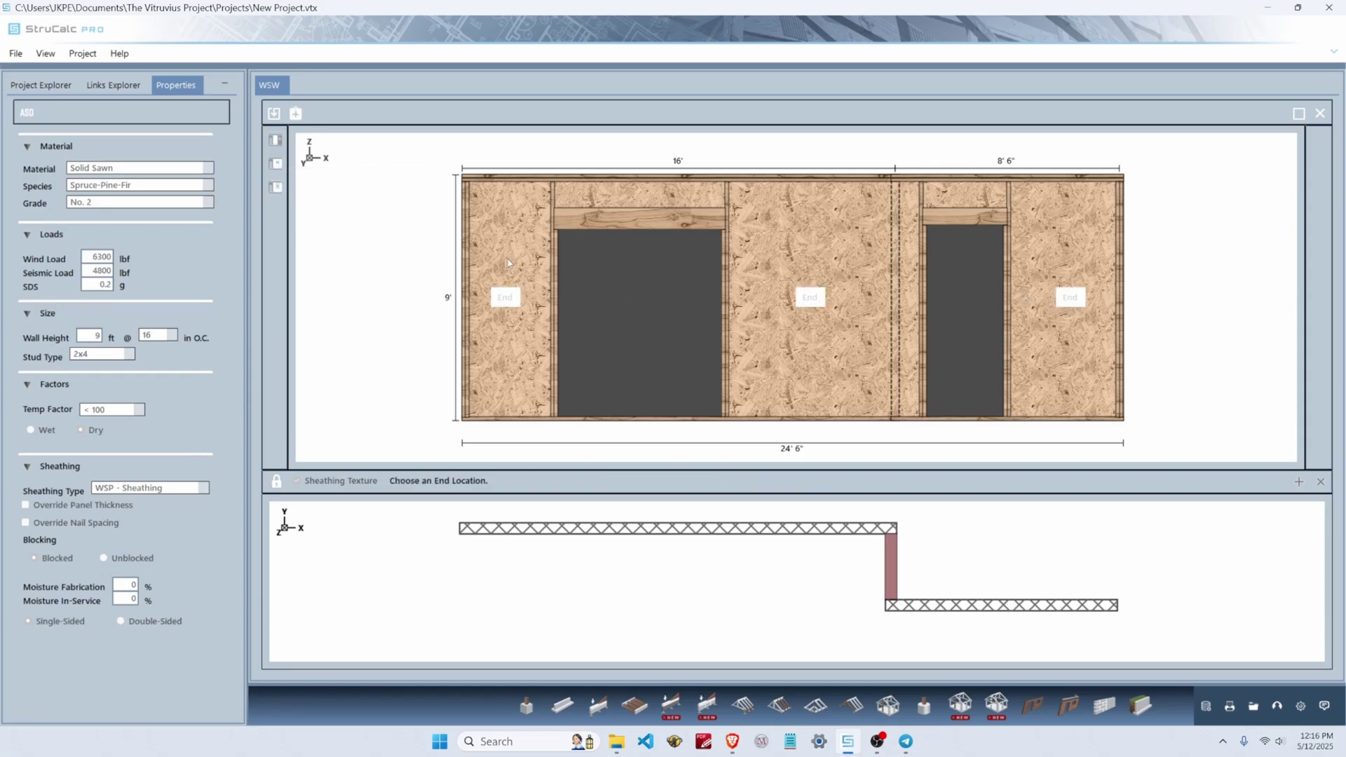
pyautogui.click(1073, 299)
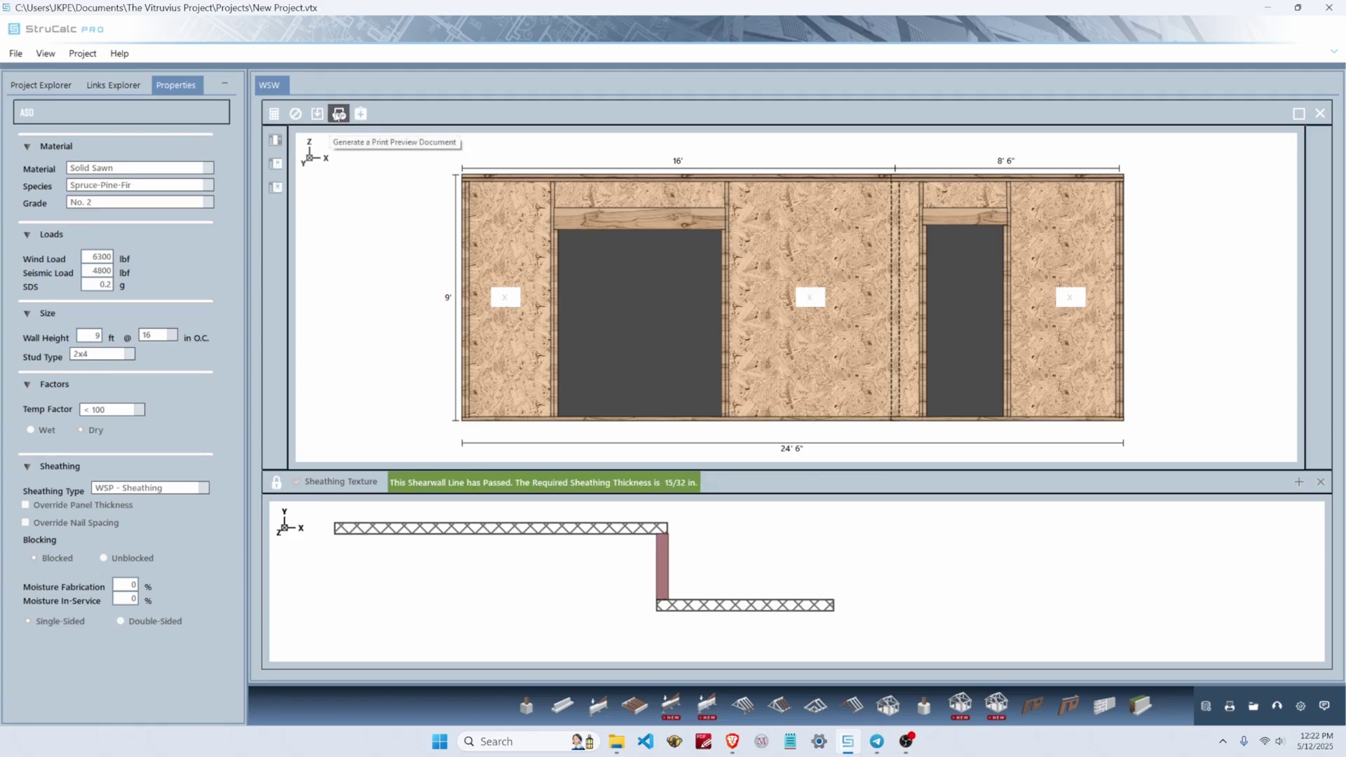
# Open the report's print preview, enlarge the window, zoom to 130 and scroll through page 1.
pyautogui.click(337, 115)
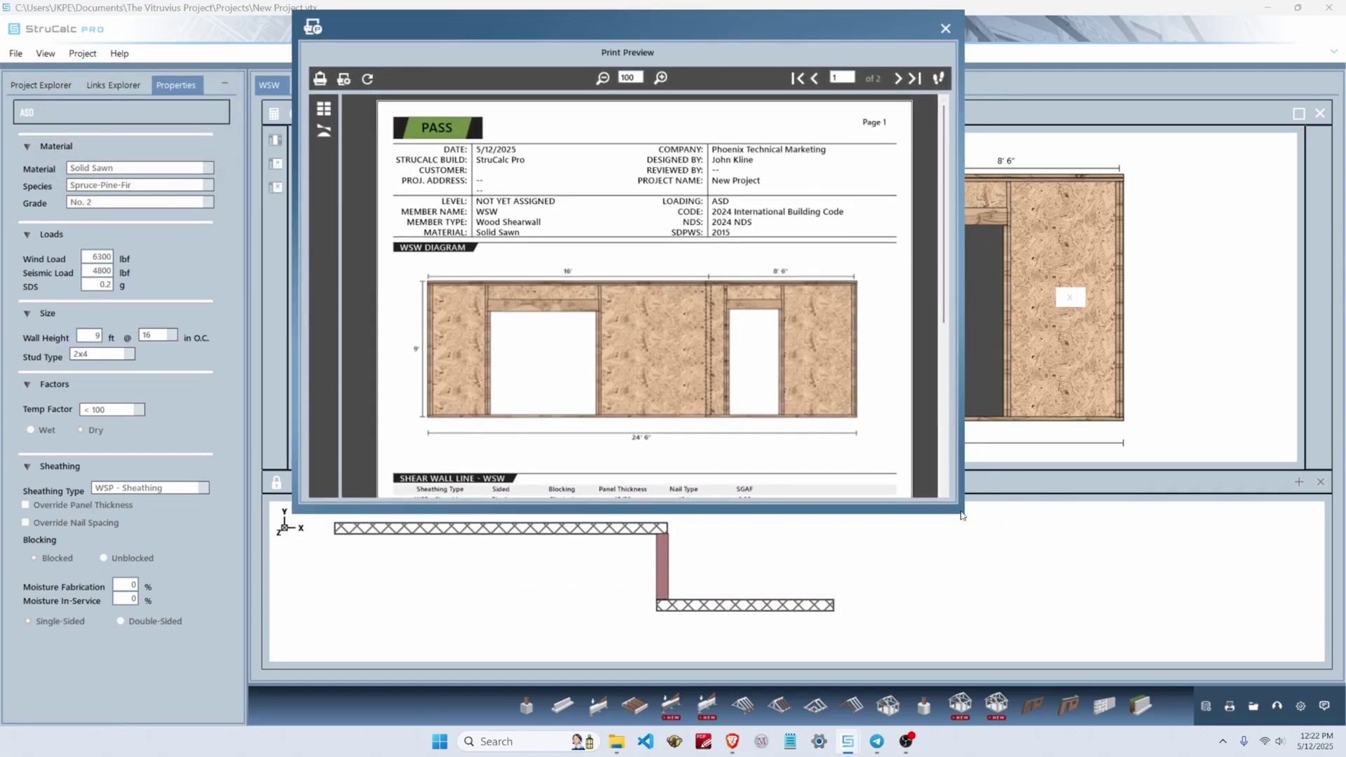
pyautogui.moveTo(964, 514); pyautogui.dragTo(1158, 687)
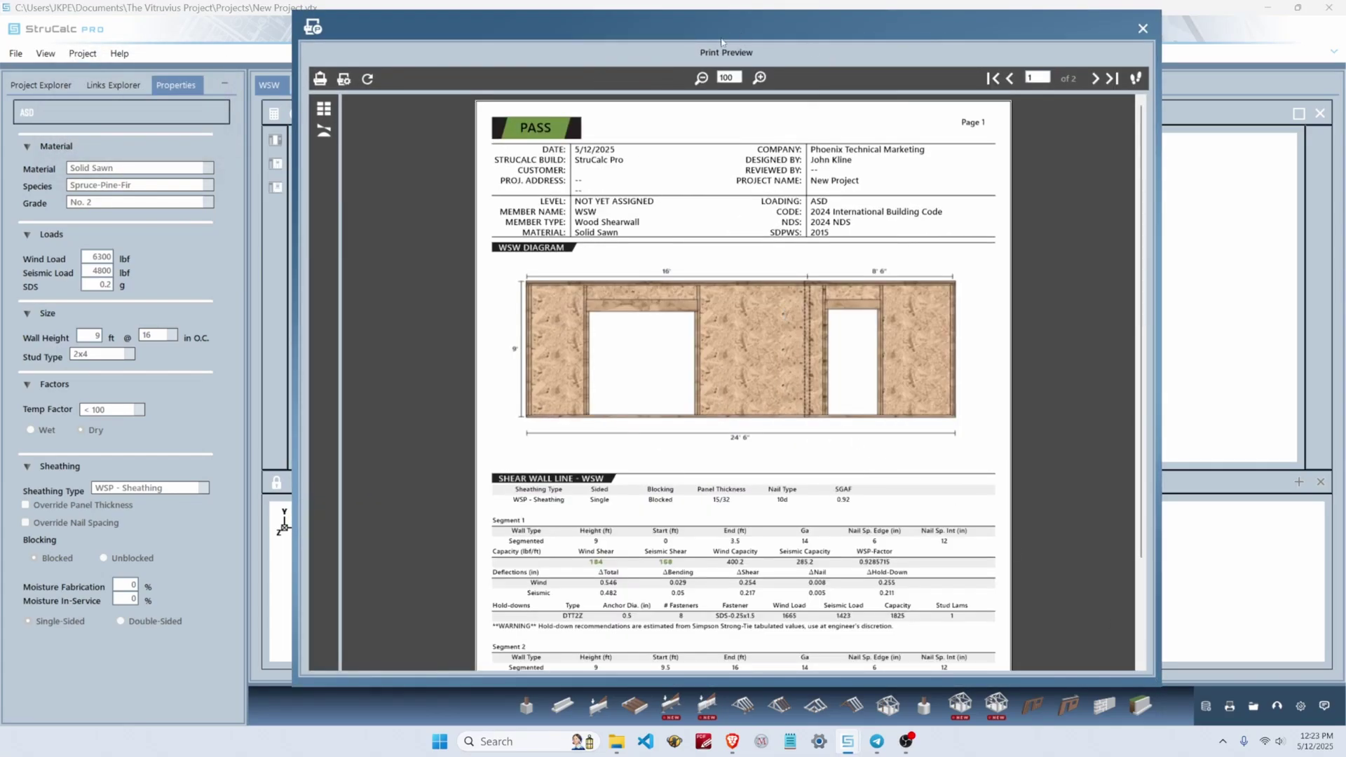
pyautogui.click(760, 77)
pyautogui.click(759, 77)
pyautogui.scroll(-3, 811, 295)
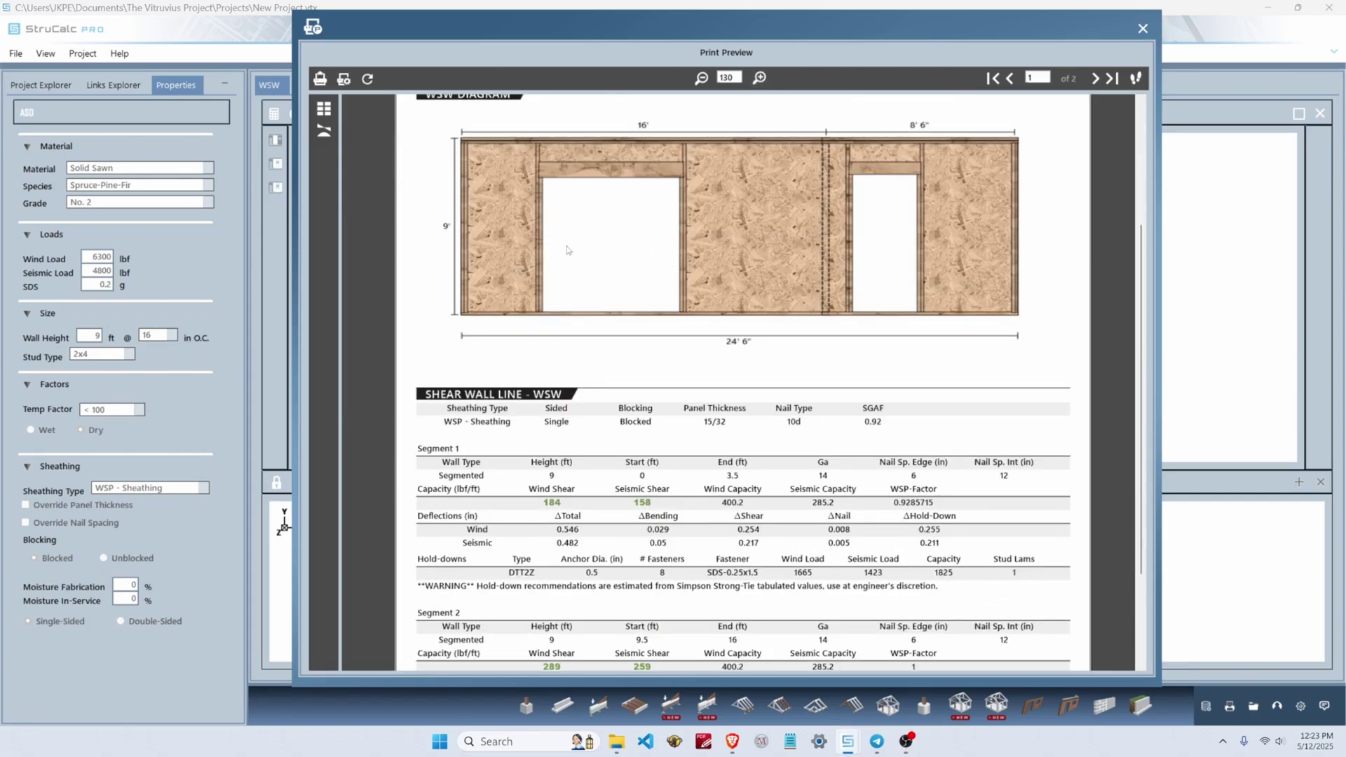
pyautogui.scroll(-2, 588, 261)
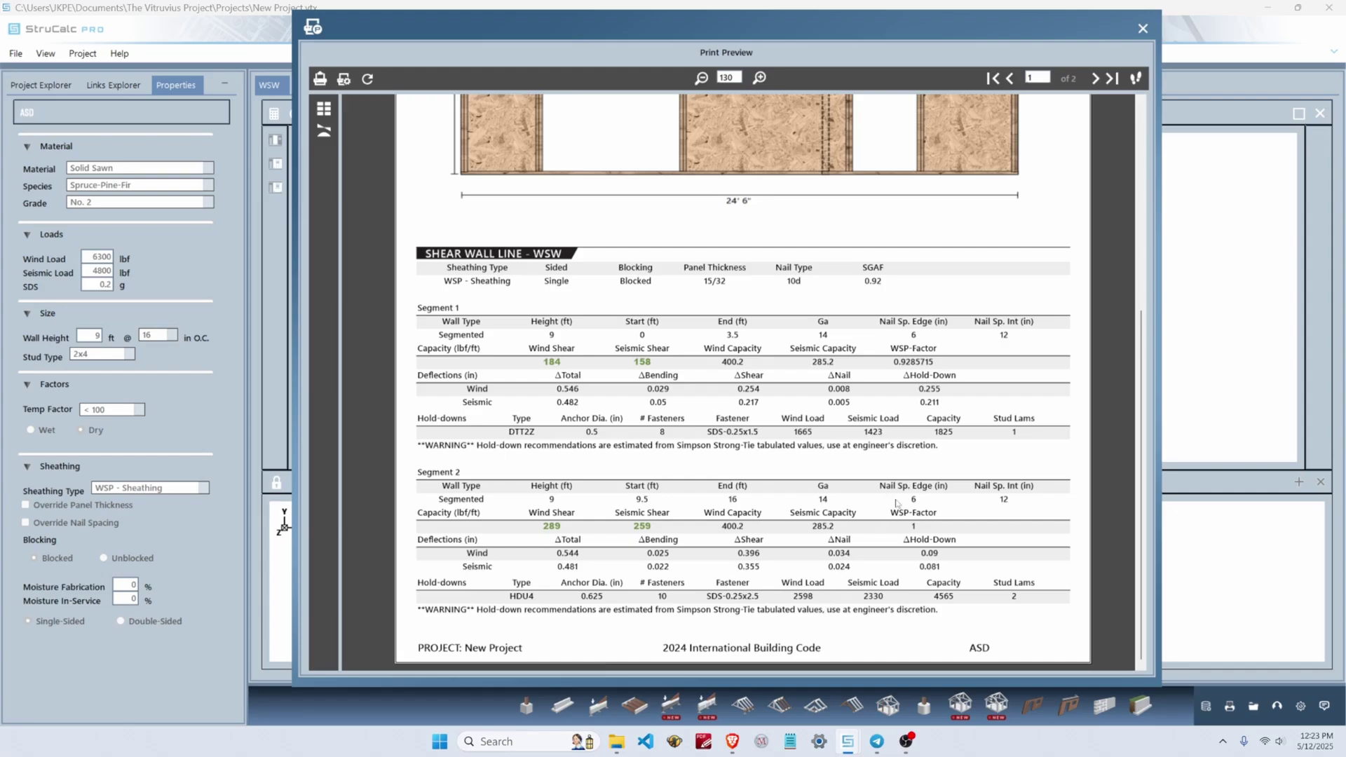
pyautogui.click(1095, 78)
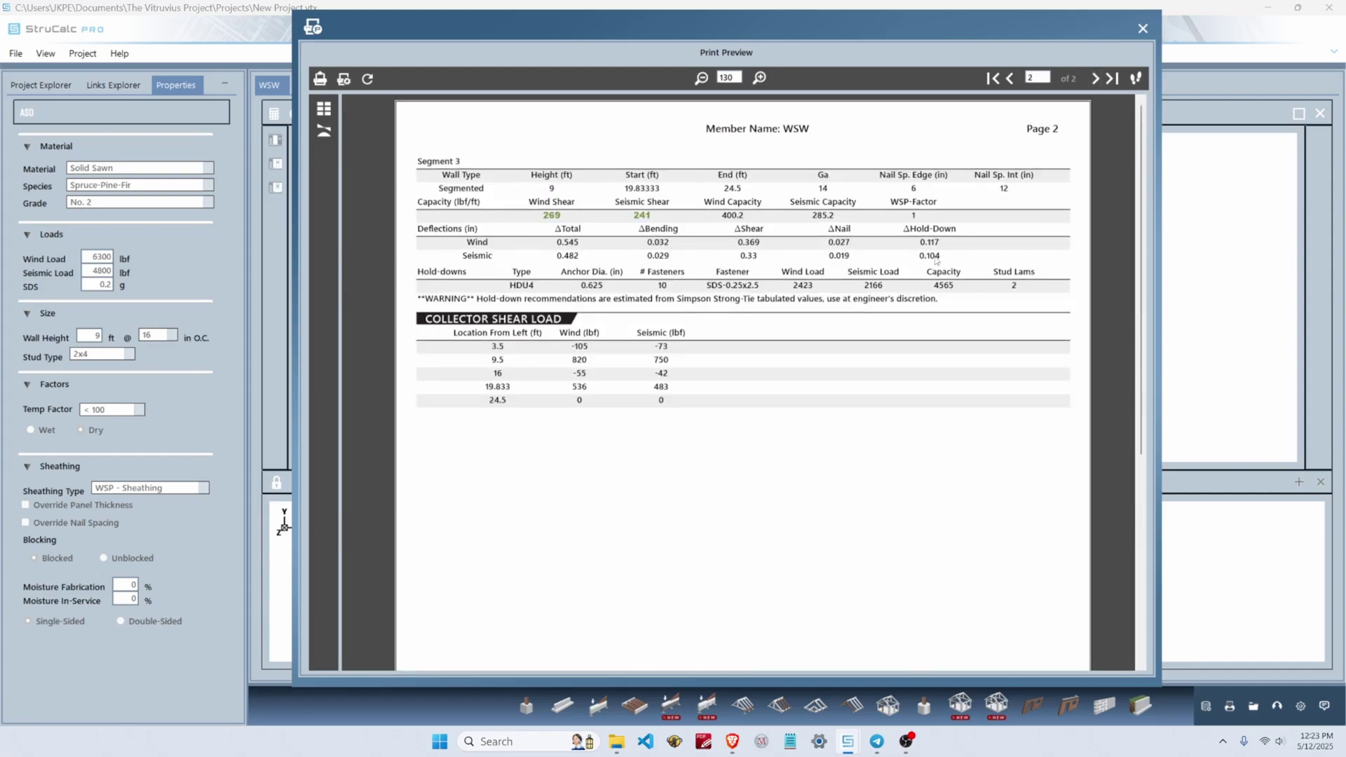